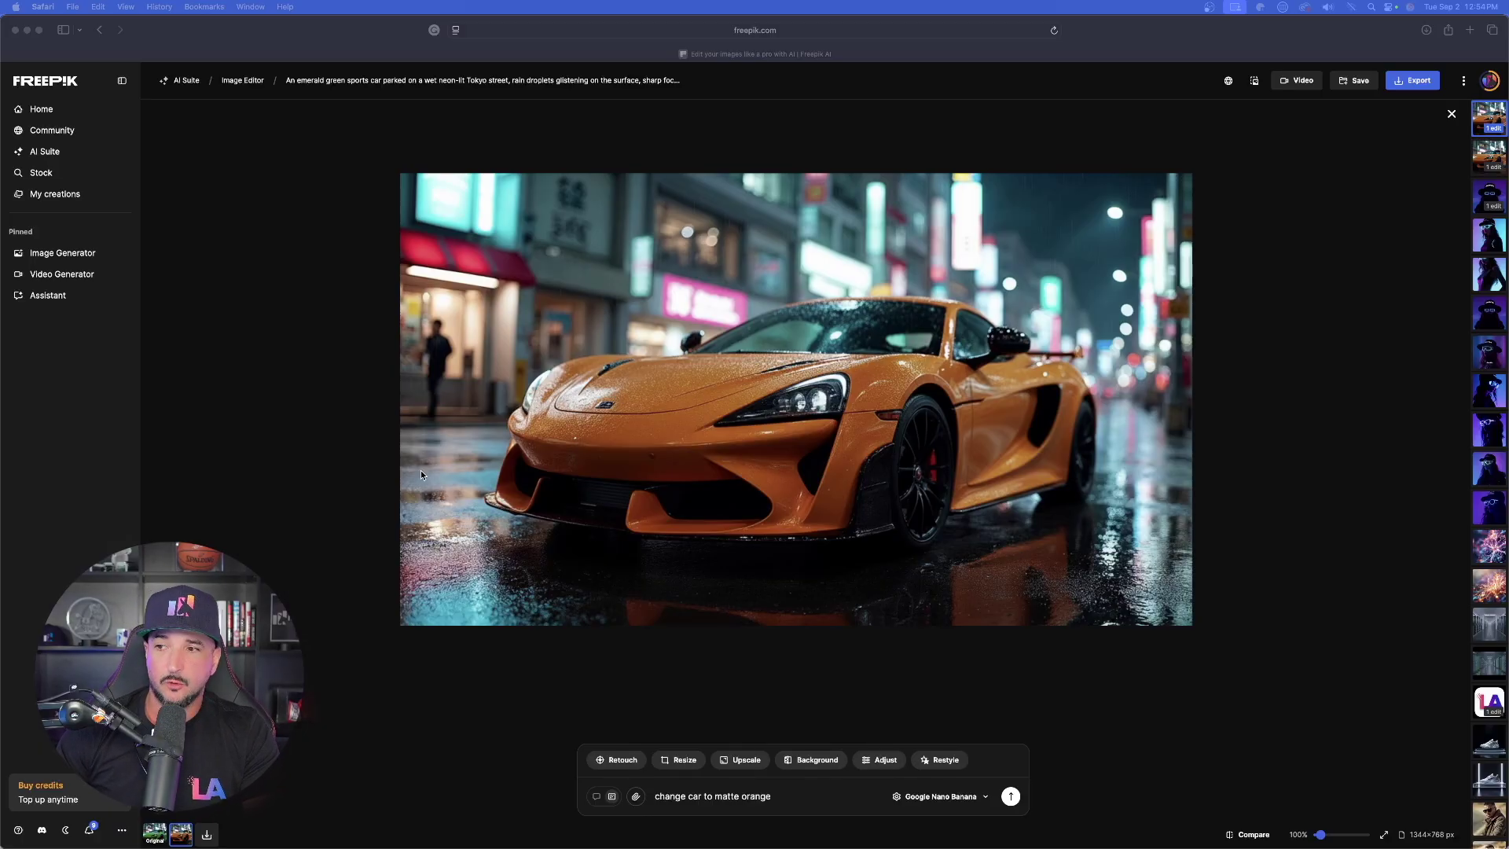
Step: Flip between the original green sports car and the matte orange edit, ending on the original
left_click(155, 832)
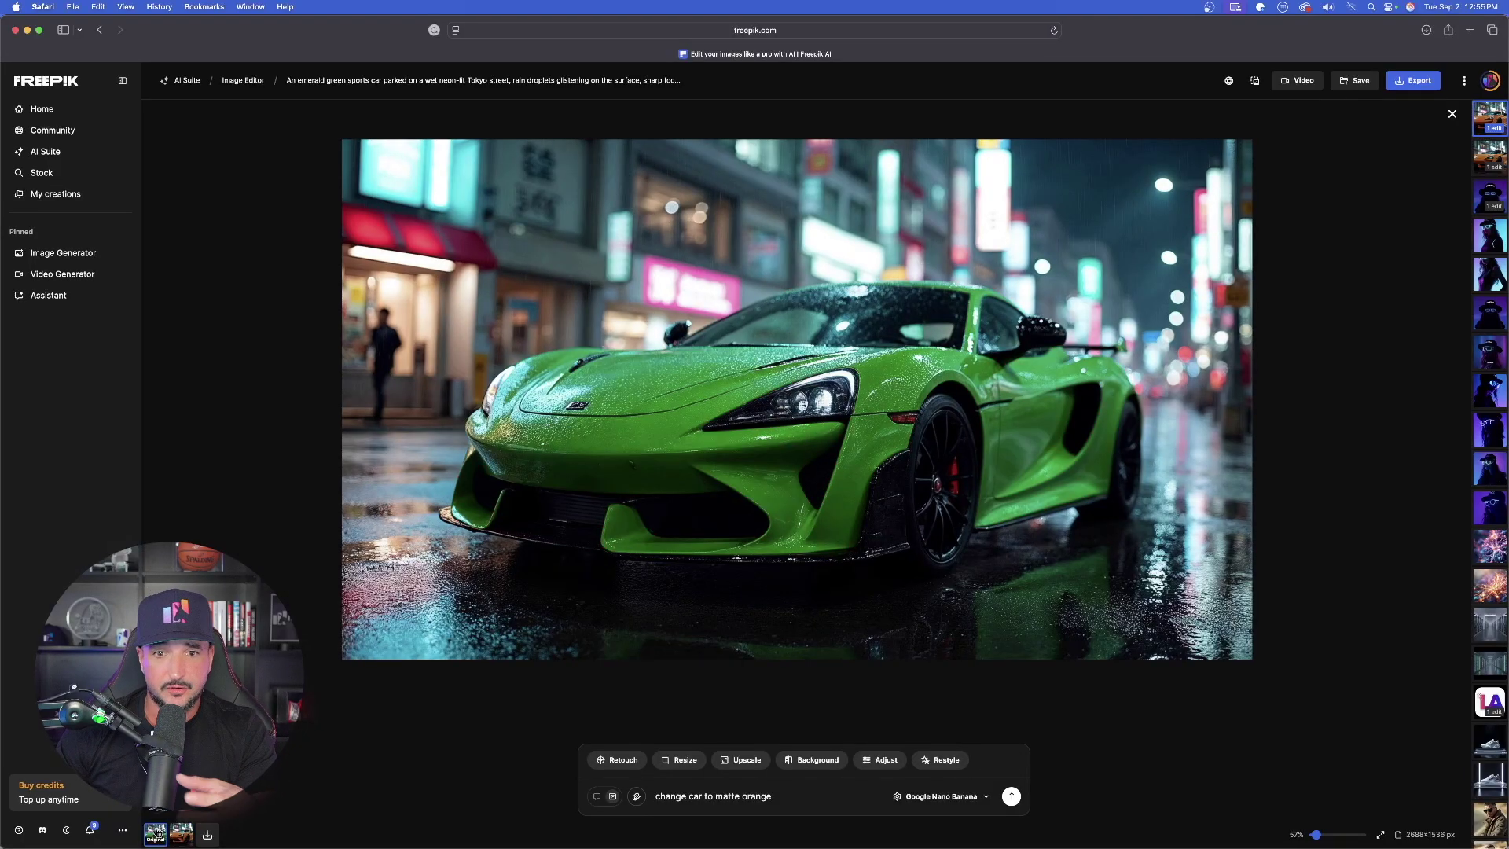
left_click(181, 834)
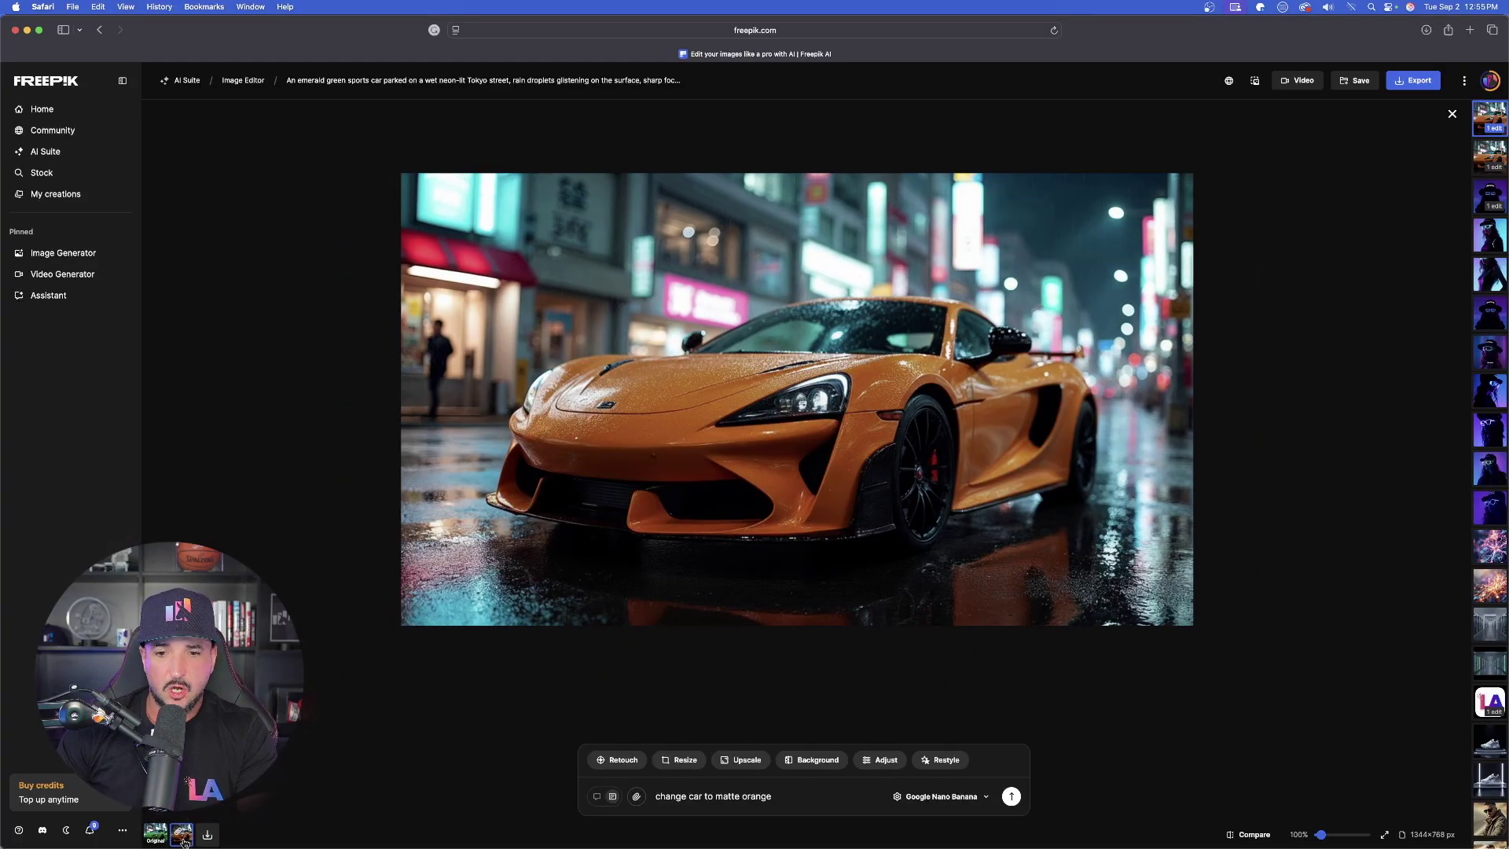
left_click(162, 838)
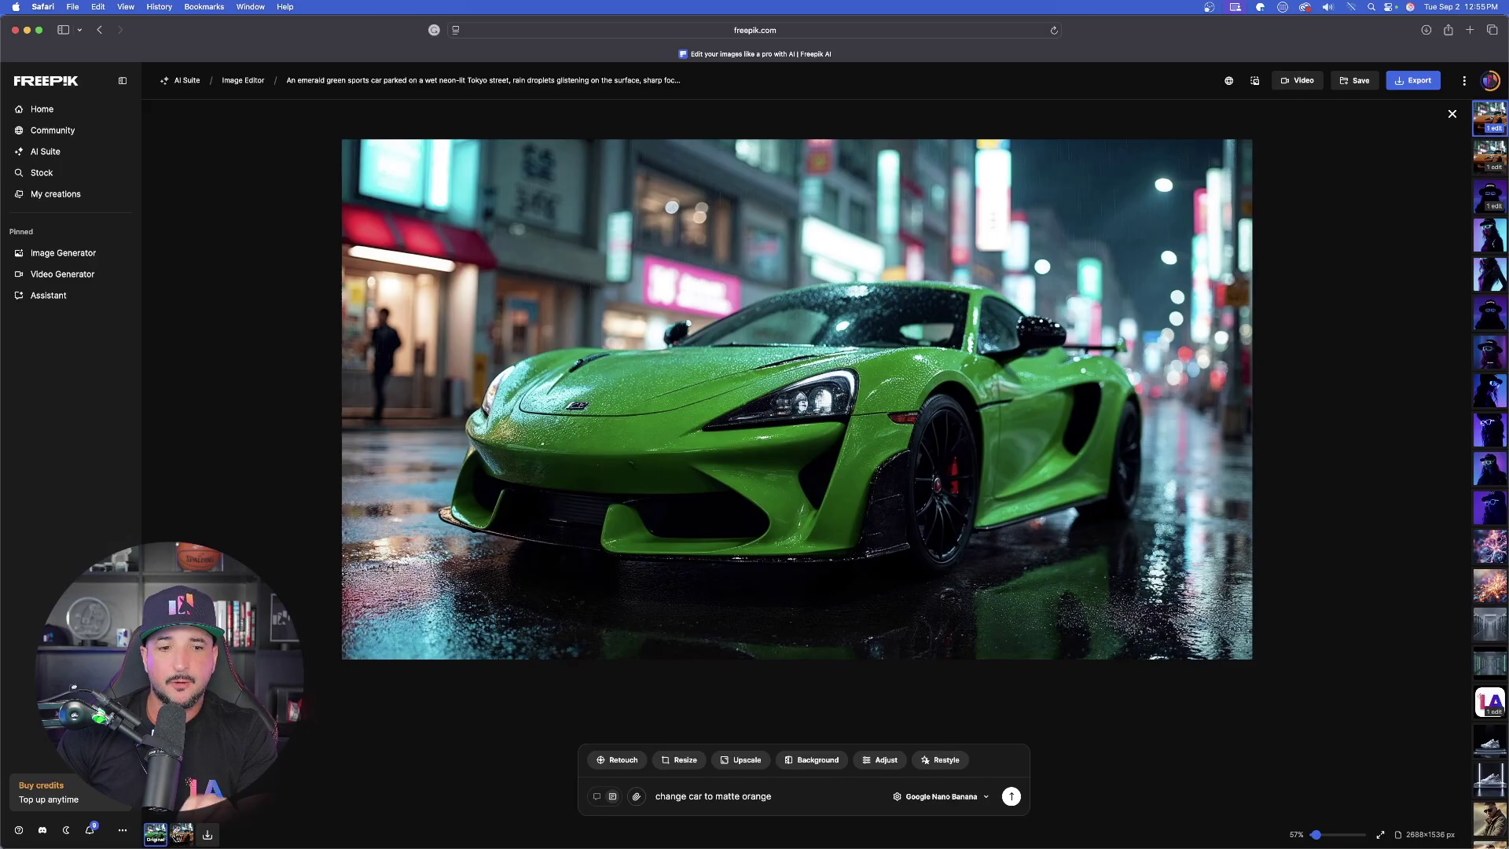
left_click(181, 834)
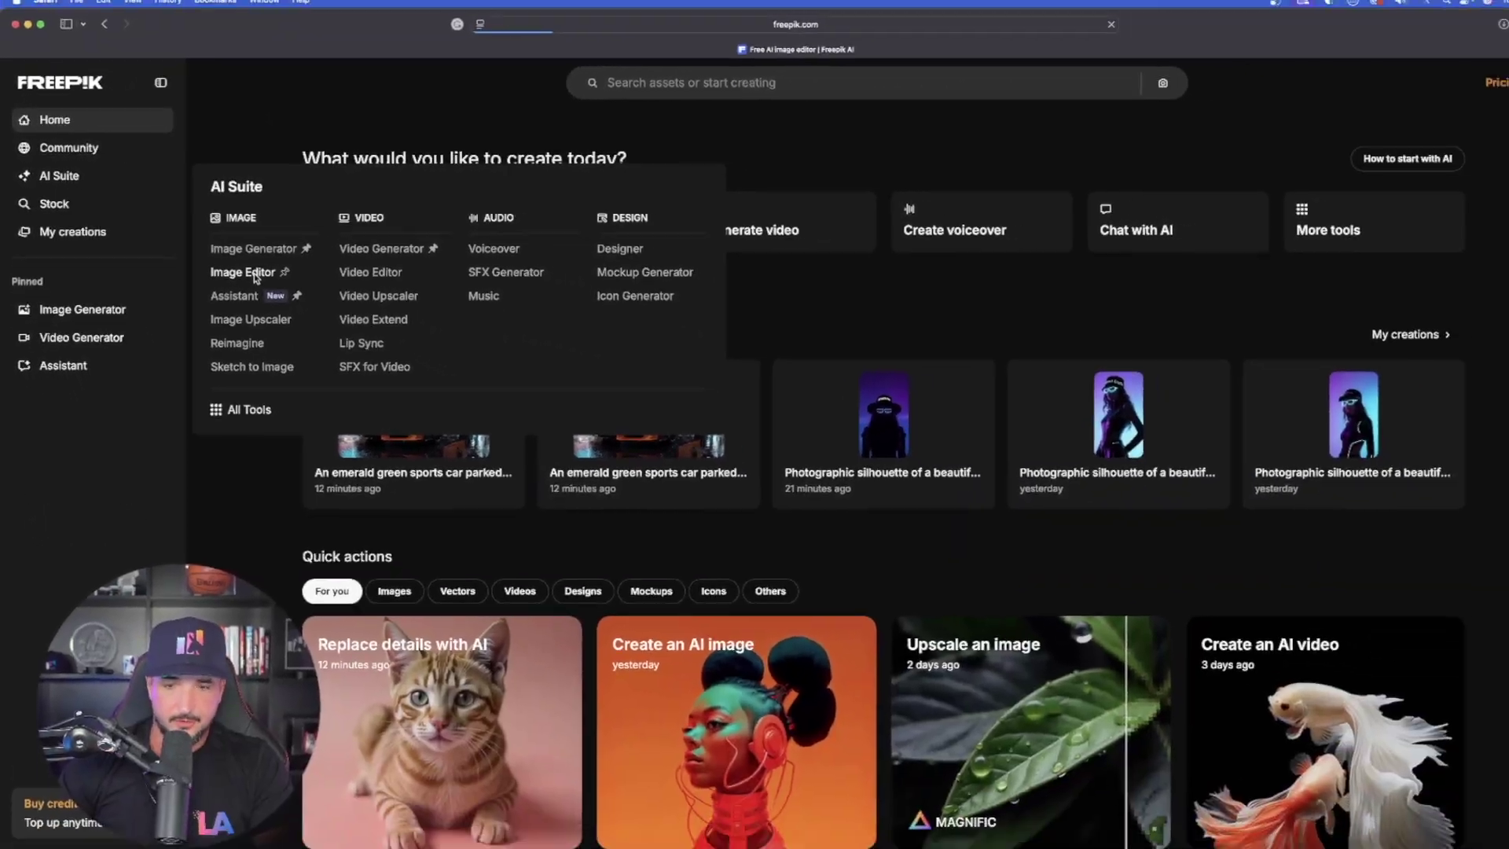
Step: From the Image Editor start page, open the BANANA-hat silhouette, then the R.I.P PHOTOSHOP tombstone
left_click(460, 385)
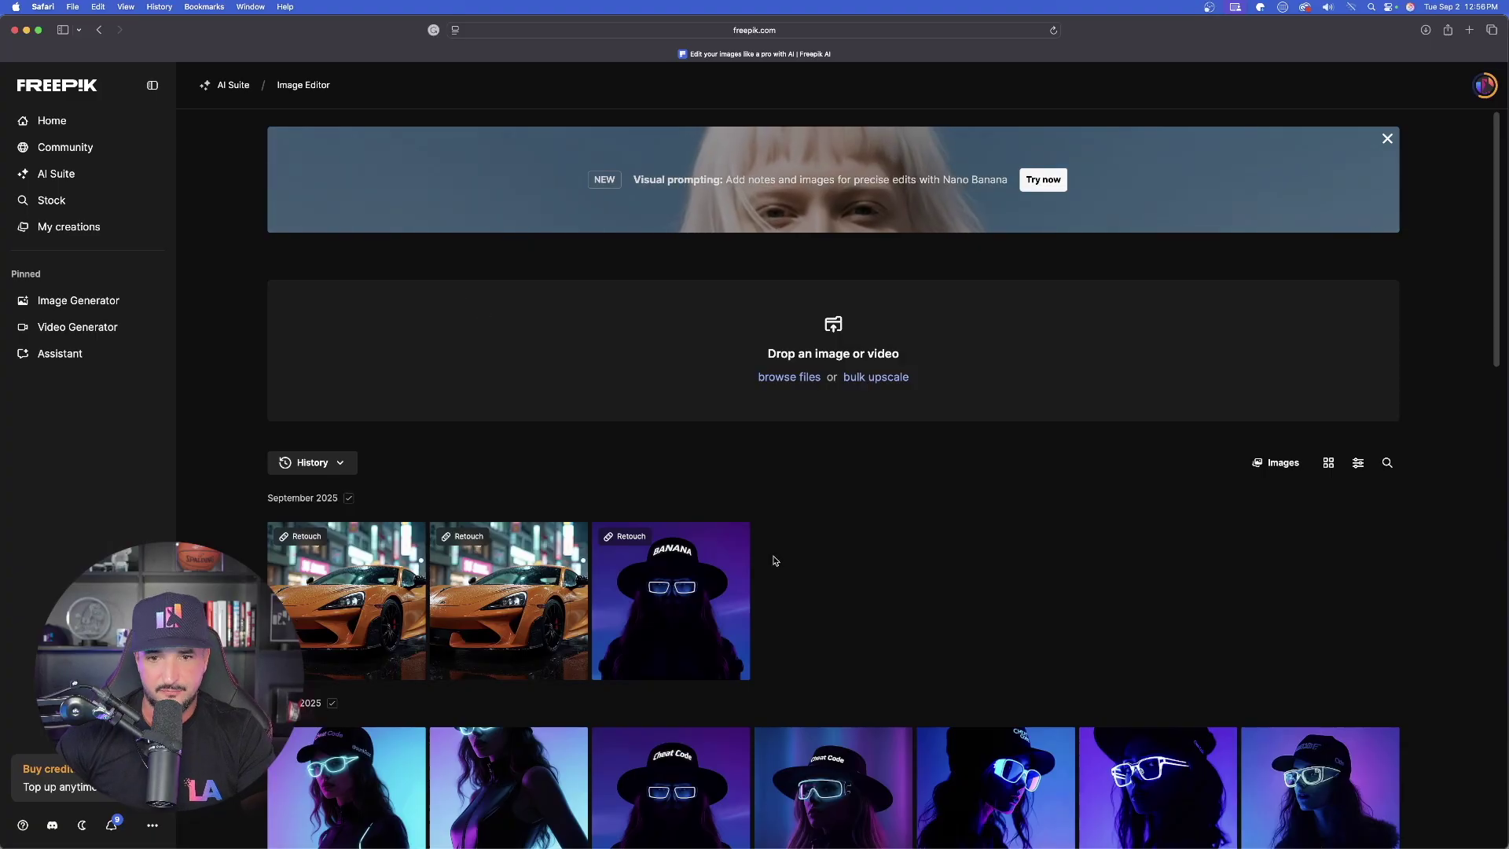
left_click(731, 558)
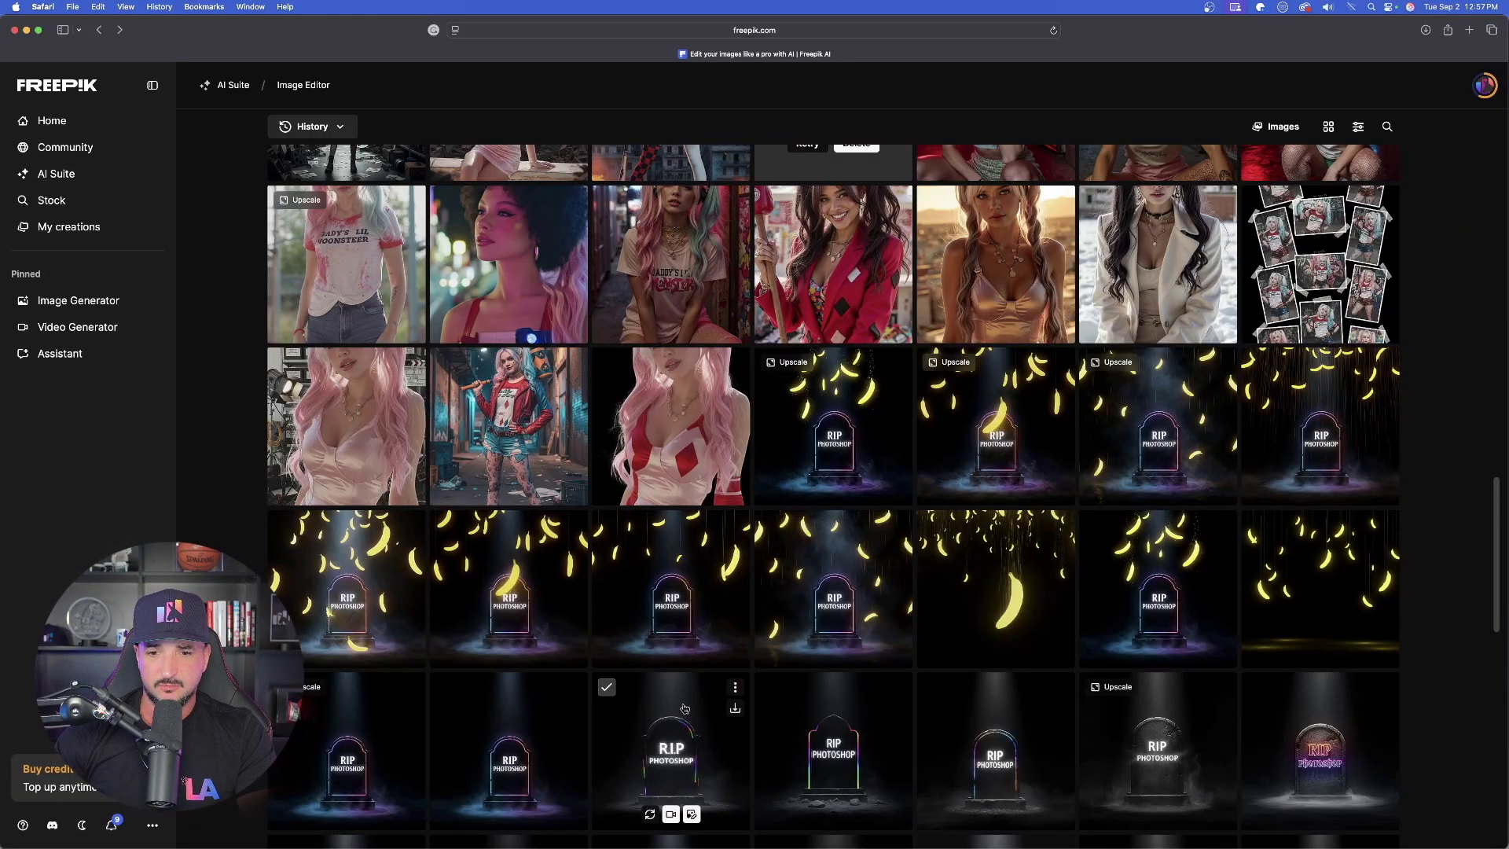
left_click(685, 708)
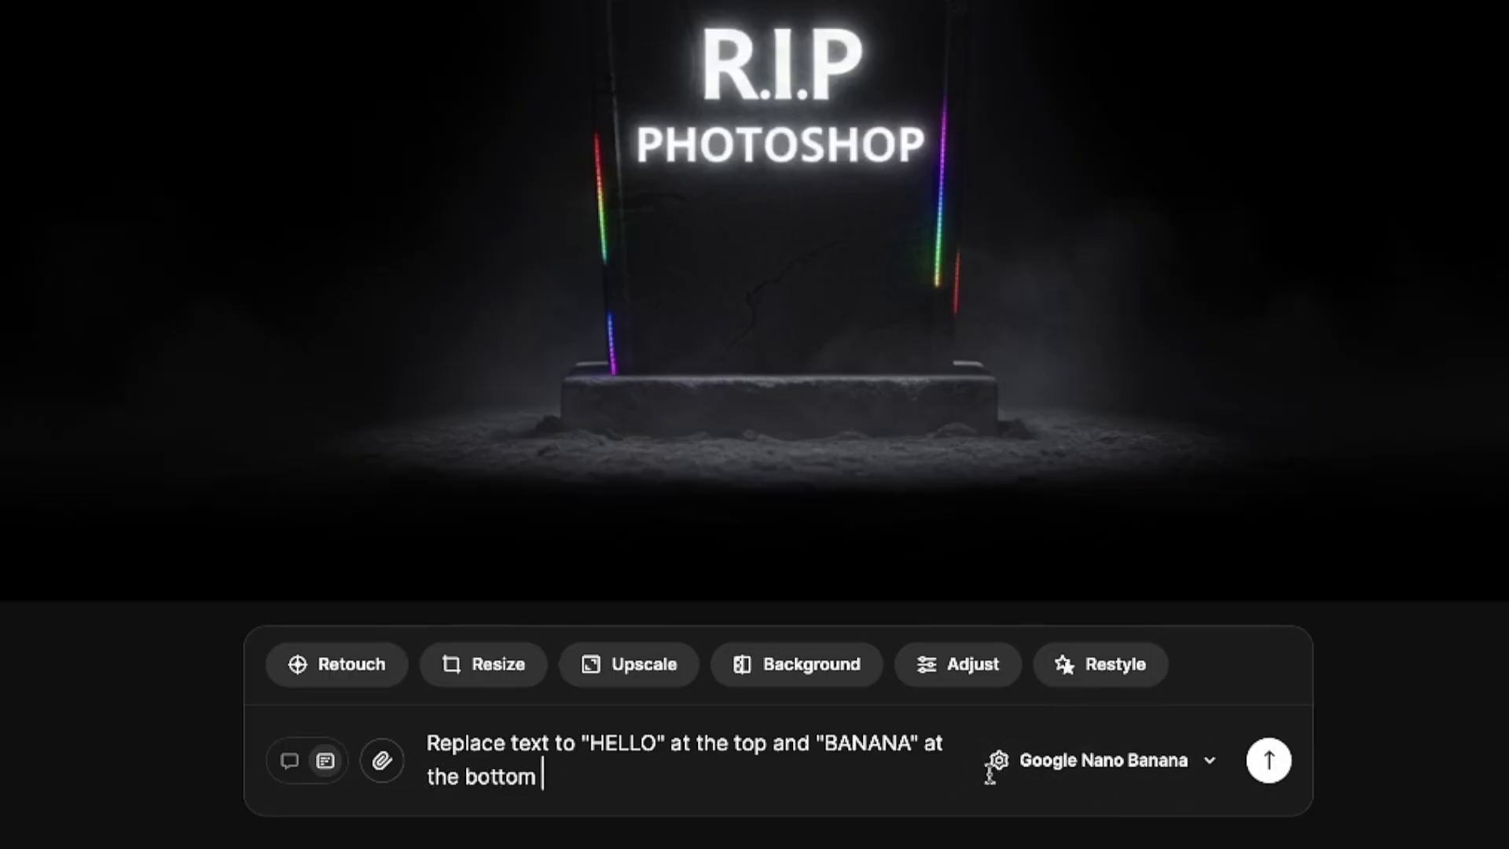
Step: Confirm the Google Nano Banana model, generate the HELLO BANANA tombstone, and close the preview
left_click(1098, 771)
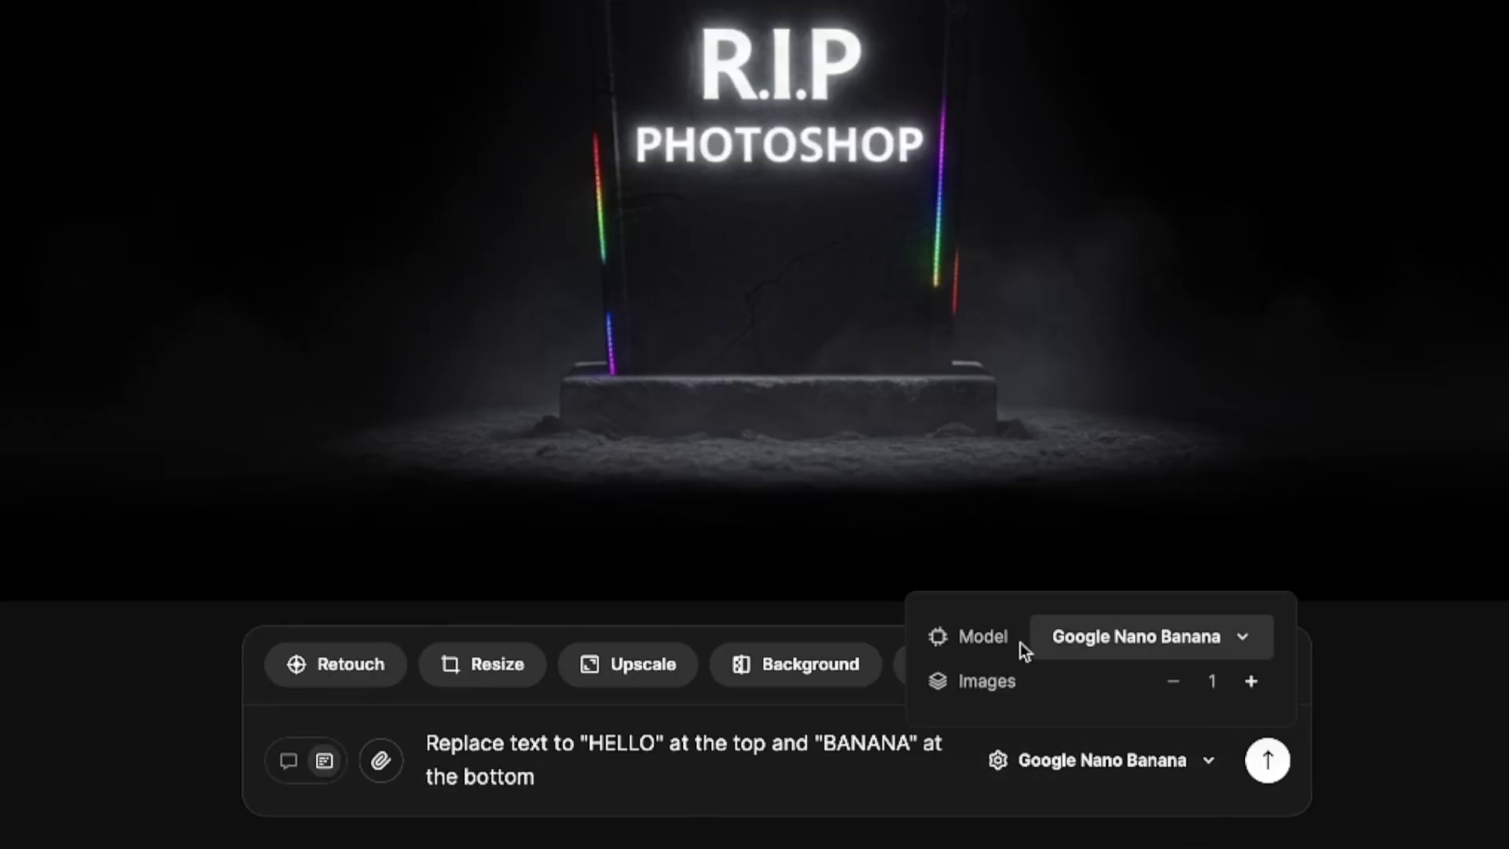
left_click(1207, 635)
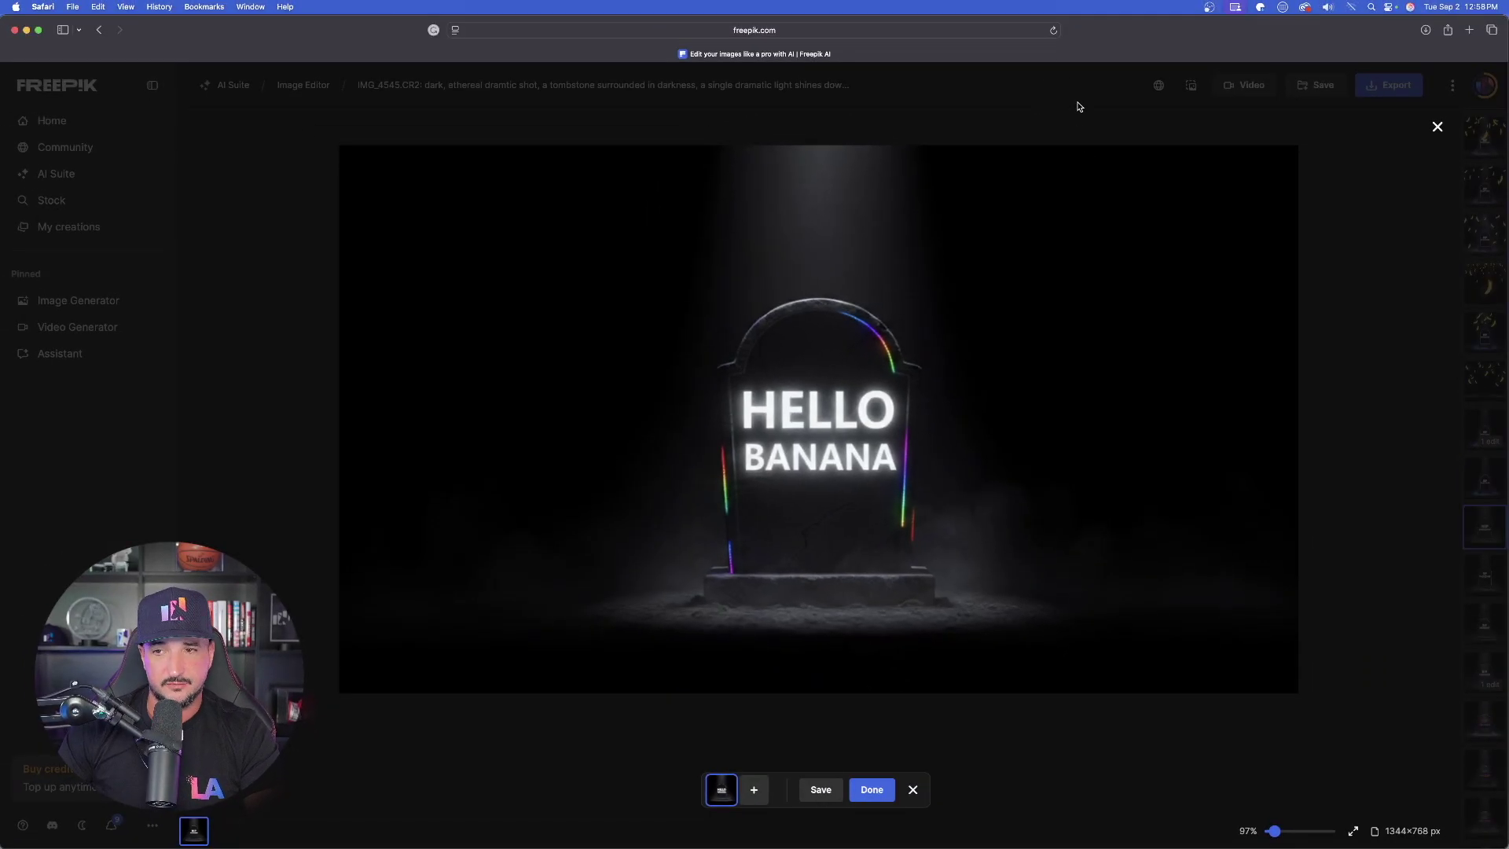
left_click(1437, 127)
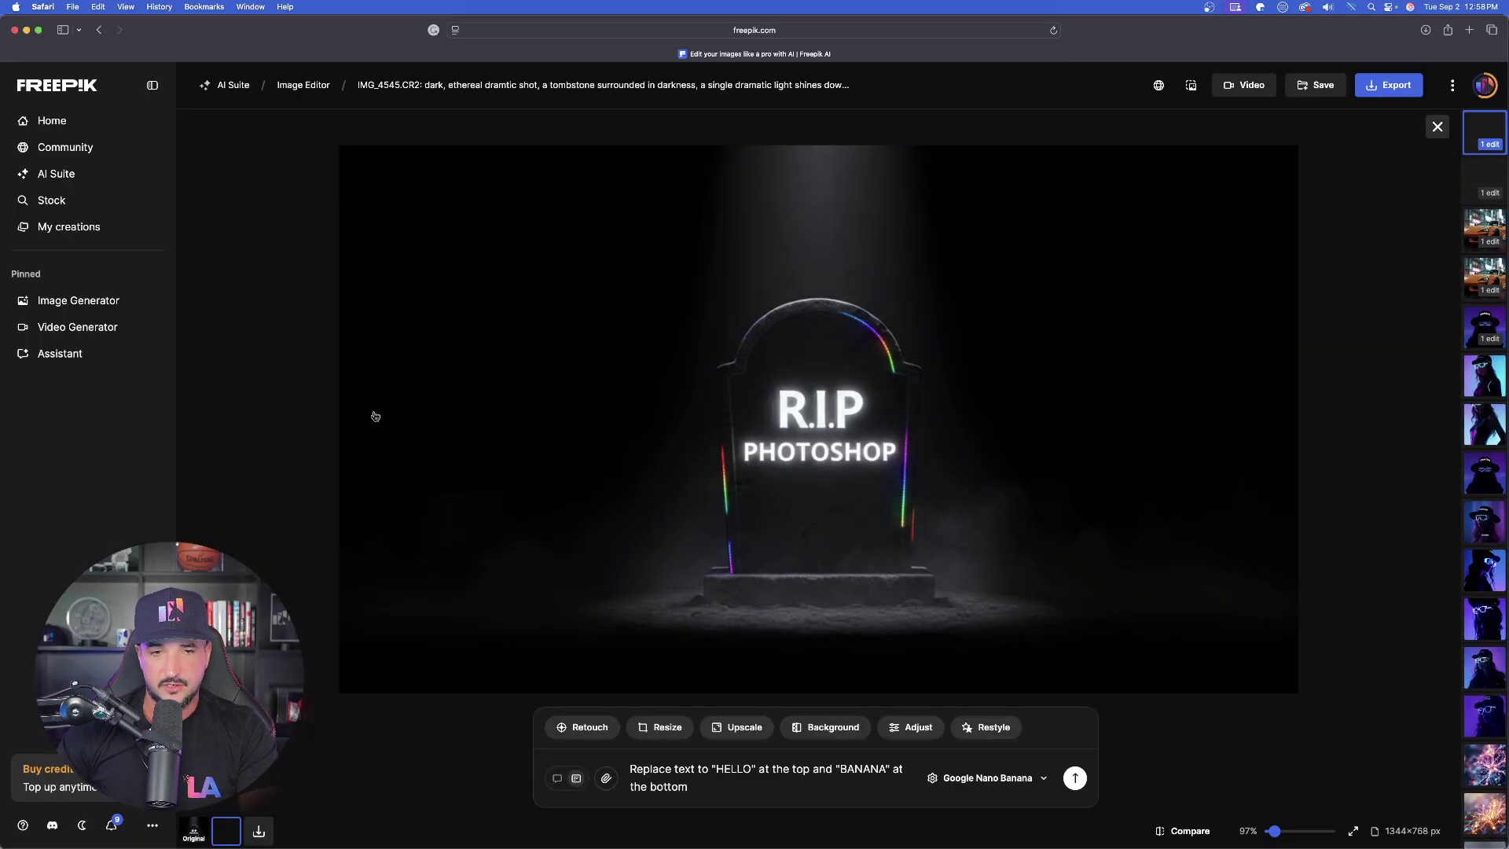
Step: Return to the history gallery and open the pigtailed woman in the DADY'S LIL MOONSTEER shirt
key("Escape")
scroll(380, 436, "down", 10)
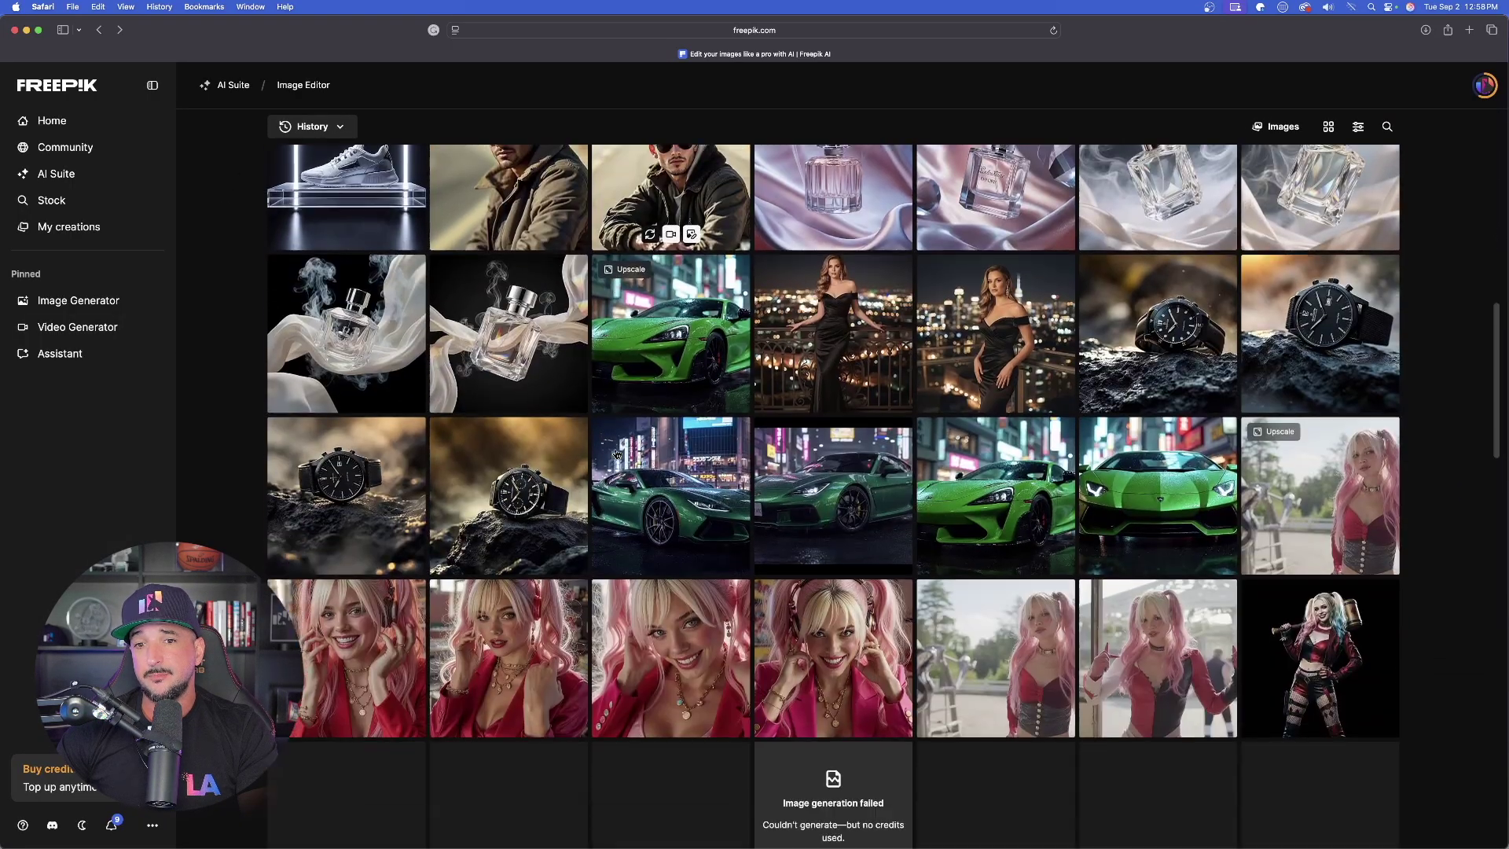
scroll(617, 454, "down", 6)
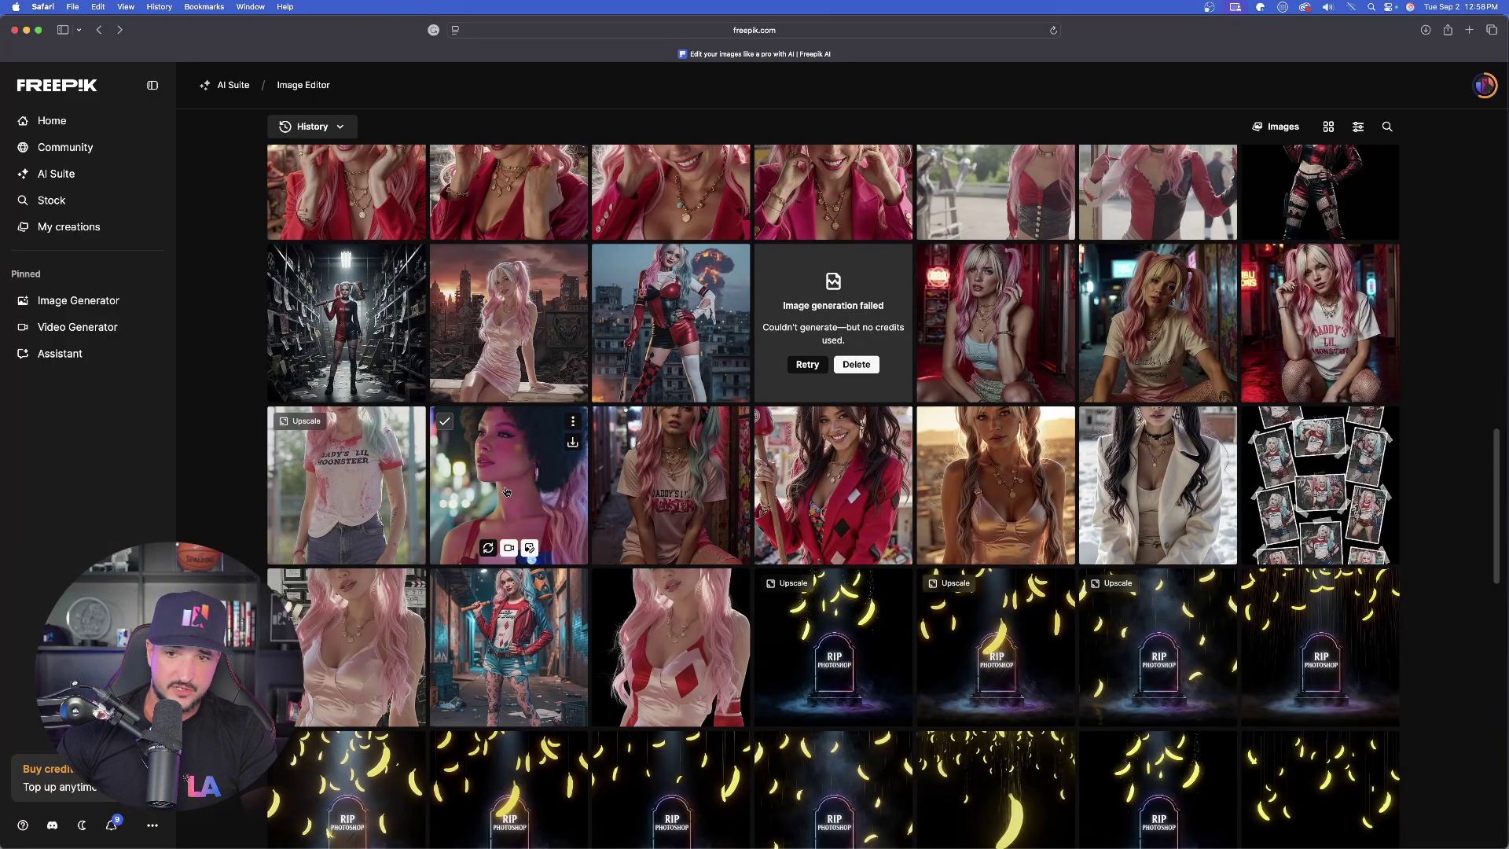
left_click(362, 455)
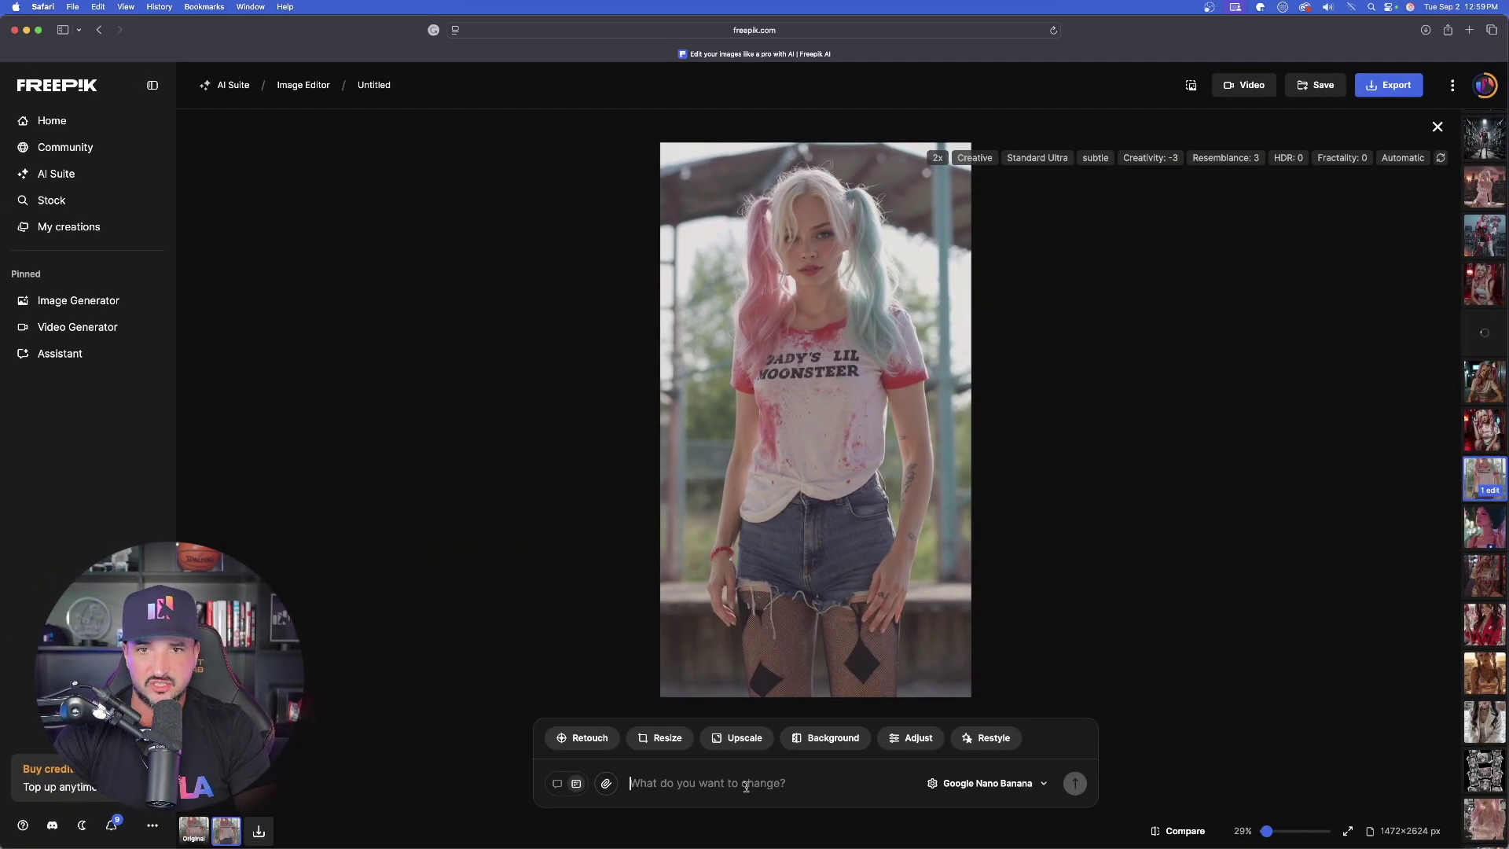
Step: Prompt a change of the shirt text to "DADDY'S LIL MONSTER", then zoom in on the result
left_click(746, 782)
type("change th")
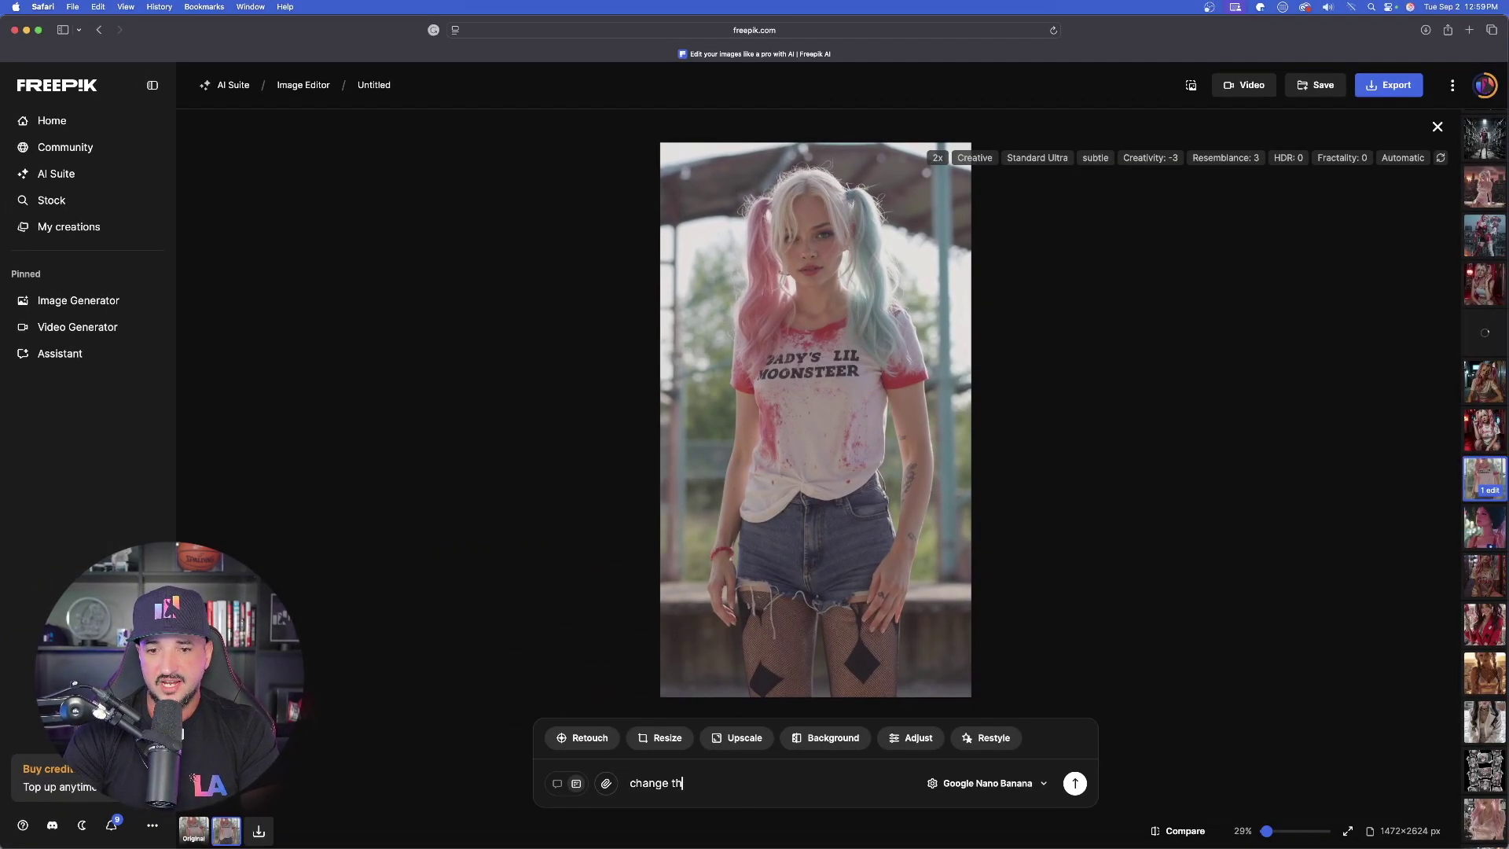
type("e te")
type("xt on her sh")
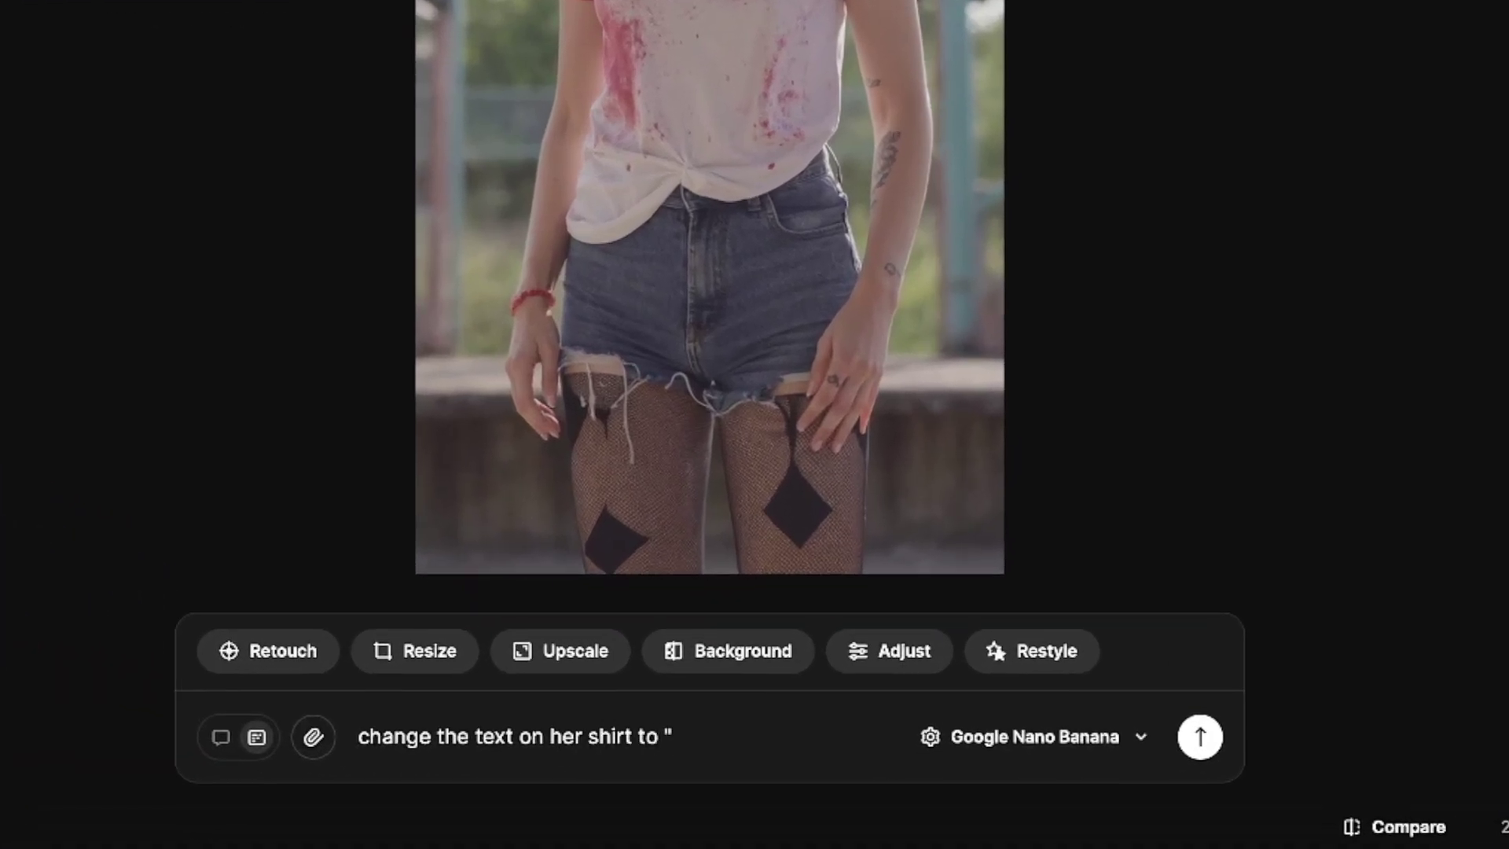
type("irt to \"")
key("shift")
type("DADDY\"")
type("S L")
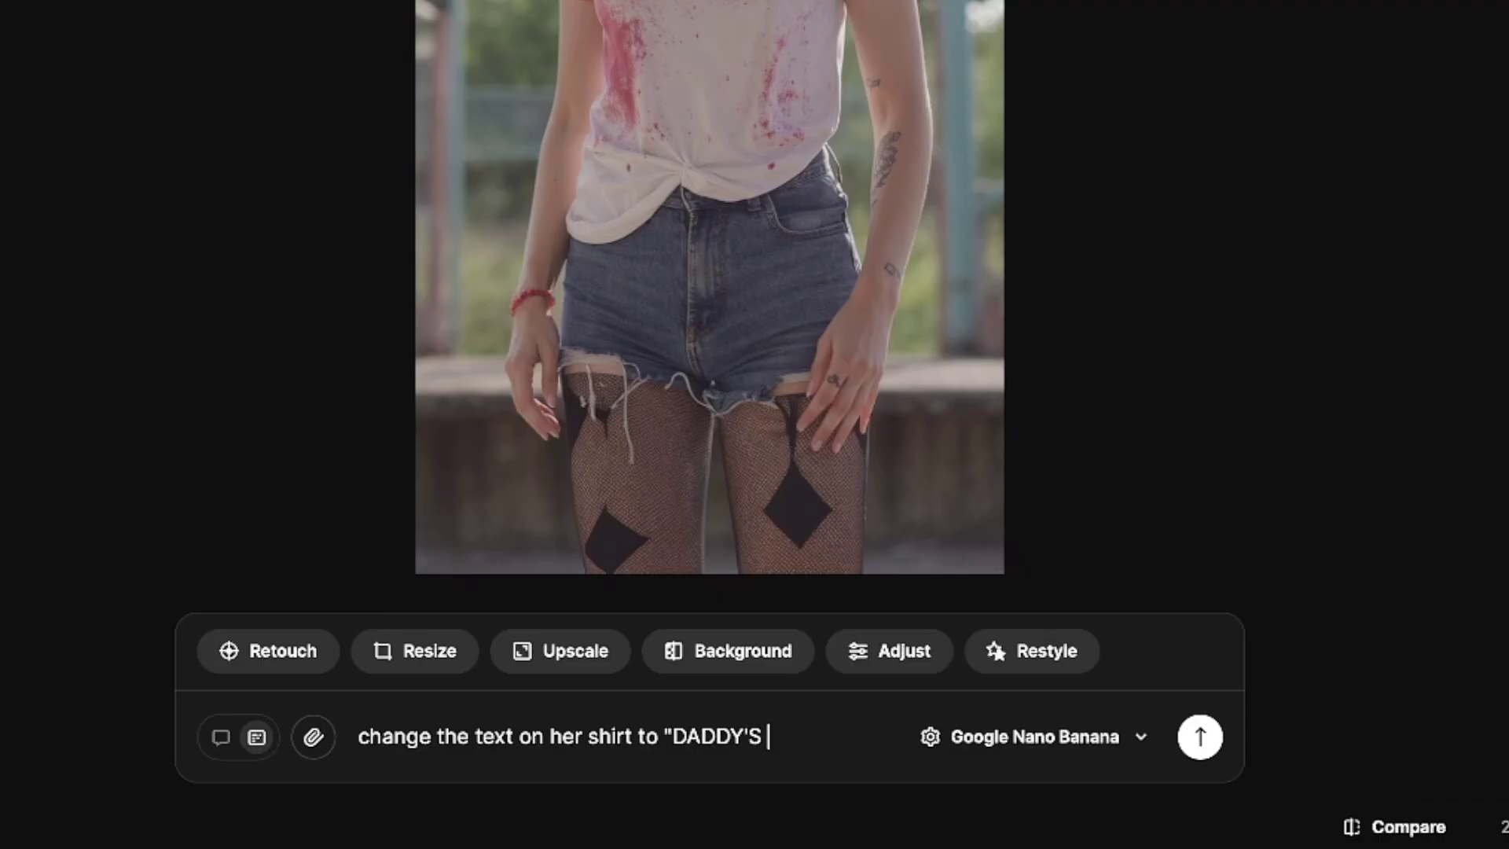
type("LIL MONSTER\"")
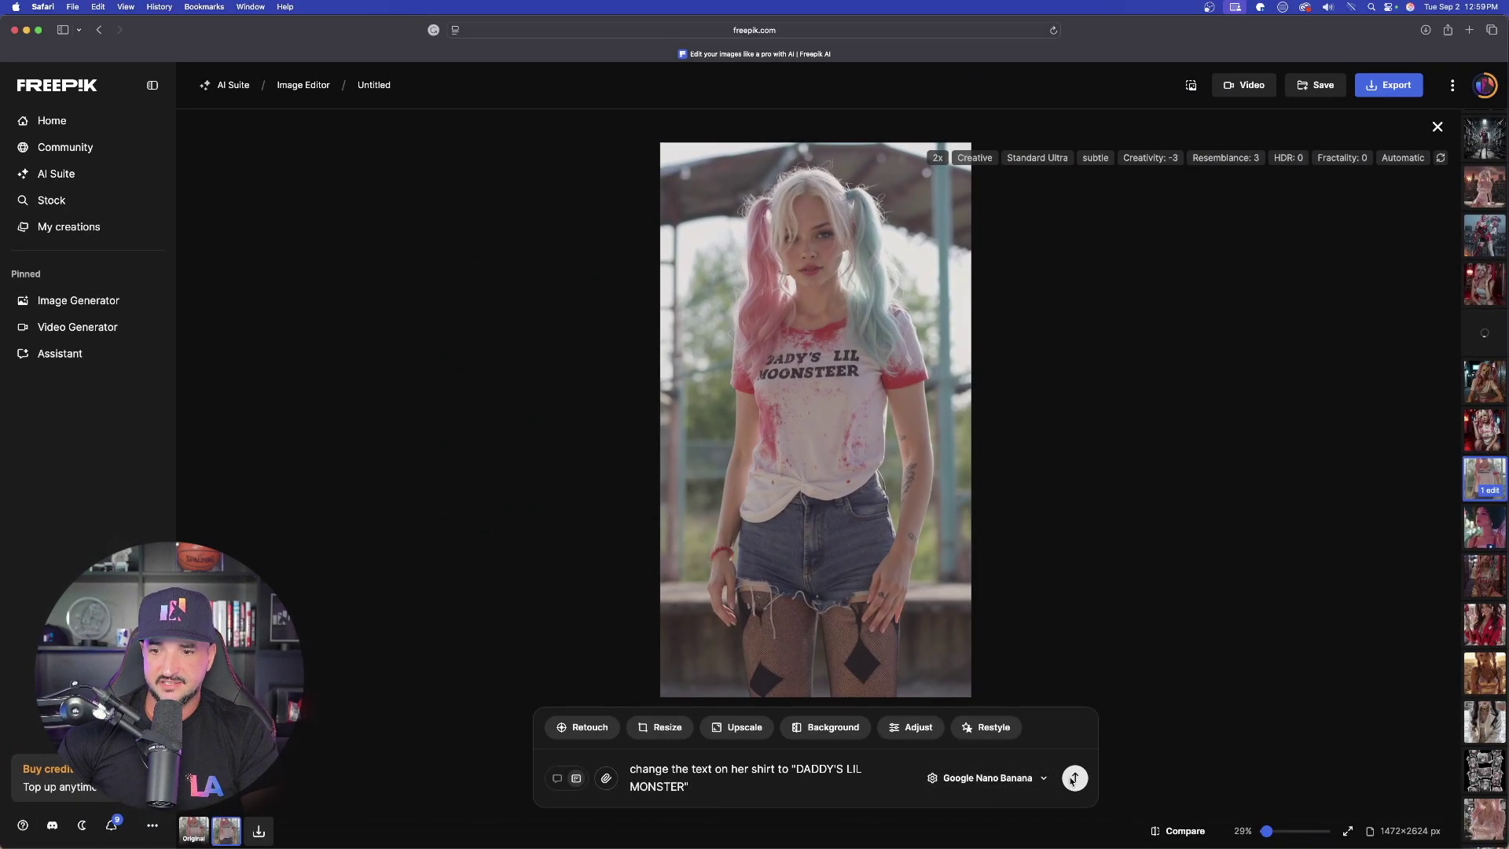
key("Return")
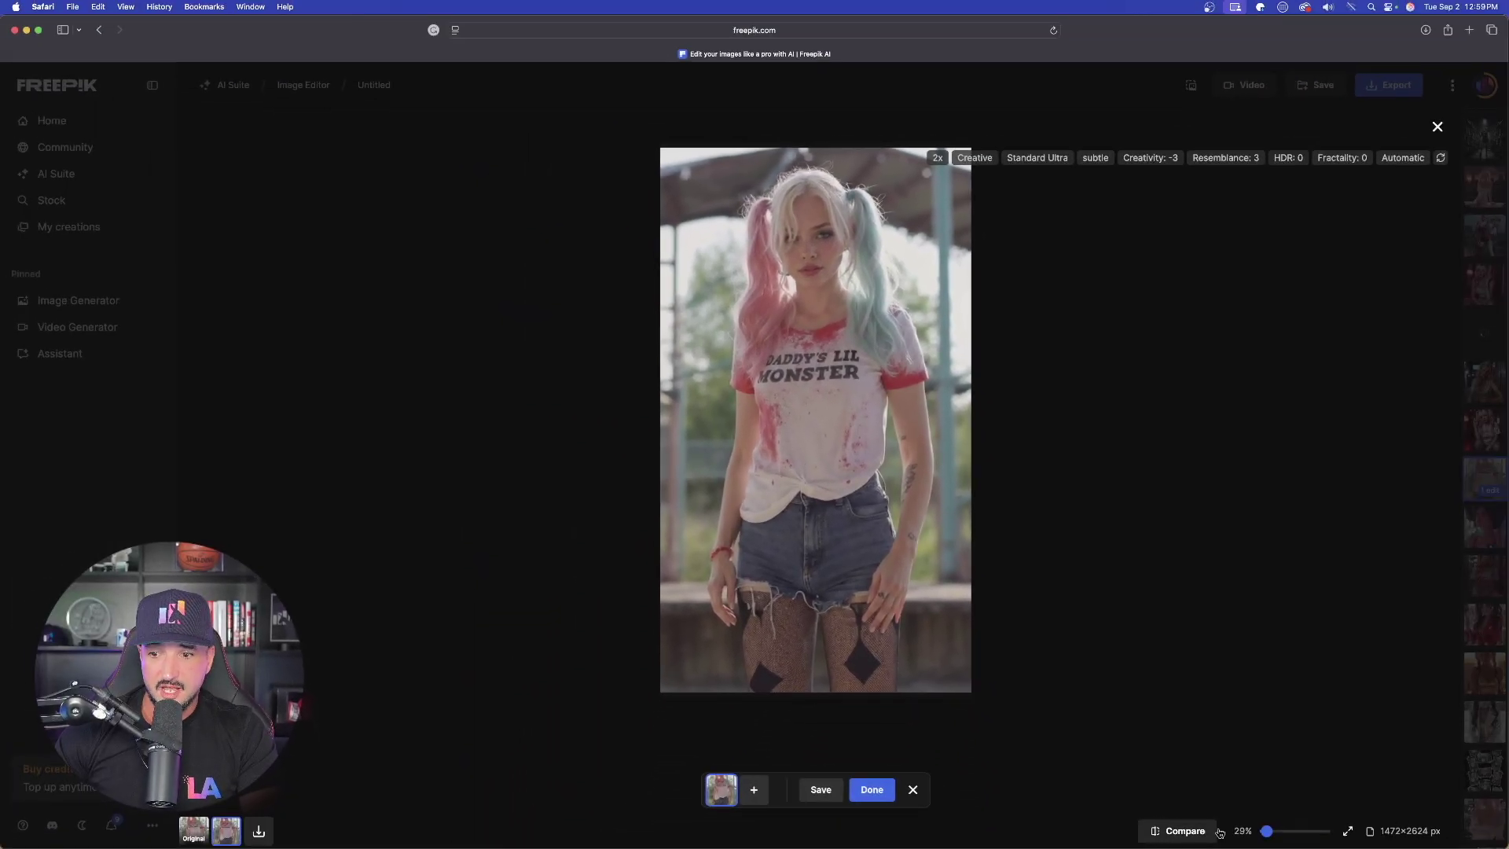
mouse_move(1267, 831)
left_mouse_down()
mouse_move(1285, 831)
mouse_move(1268, 831)
left_mouse_up()
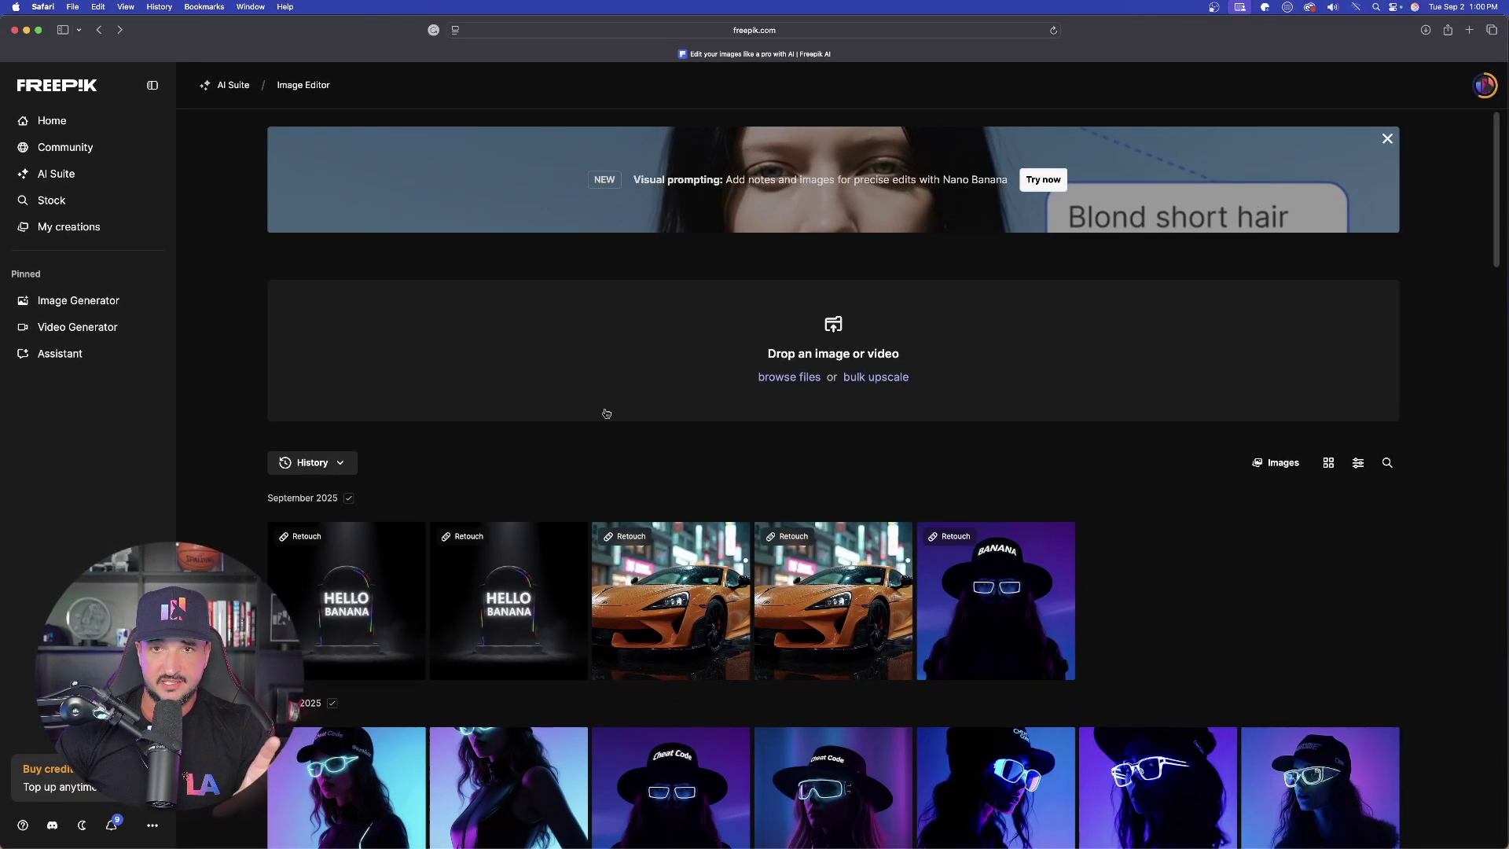
Step: Scroll the history gallery and open the green Lamborghini front view
scroll(577, 440, "down", 5)
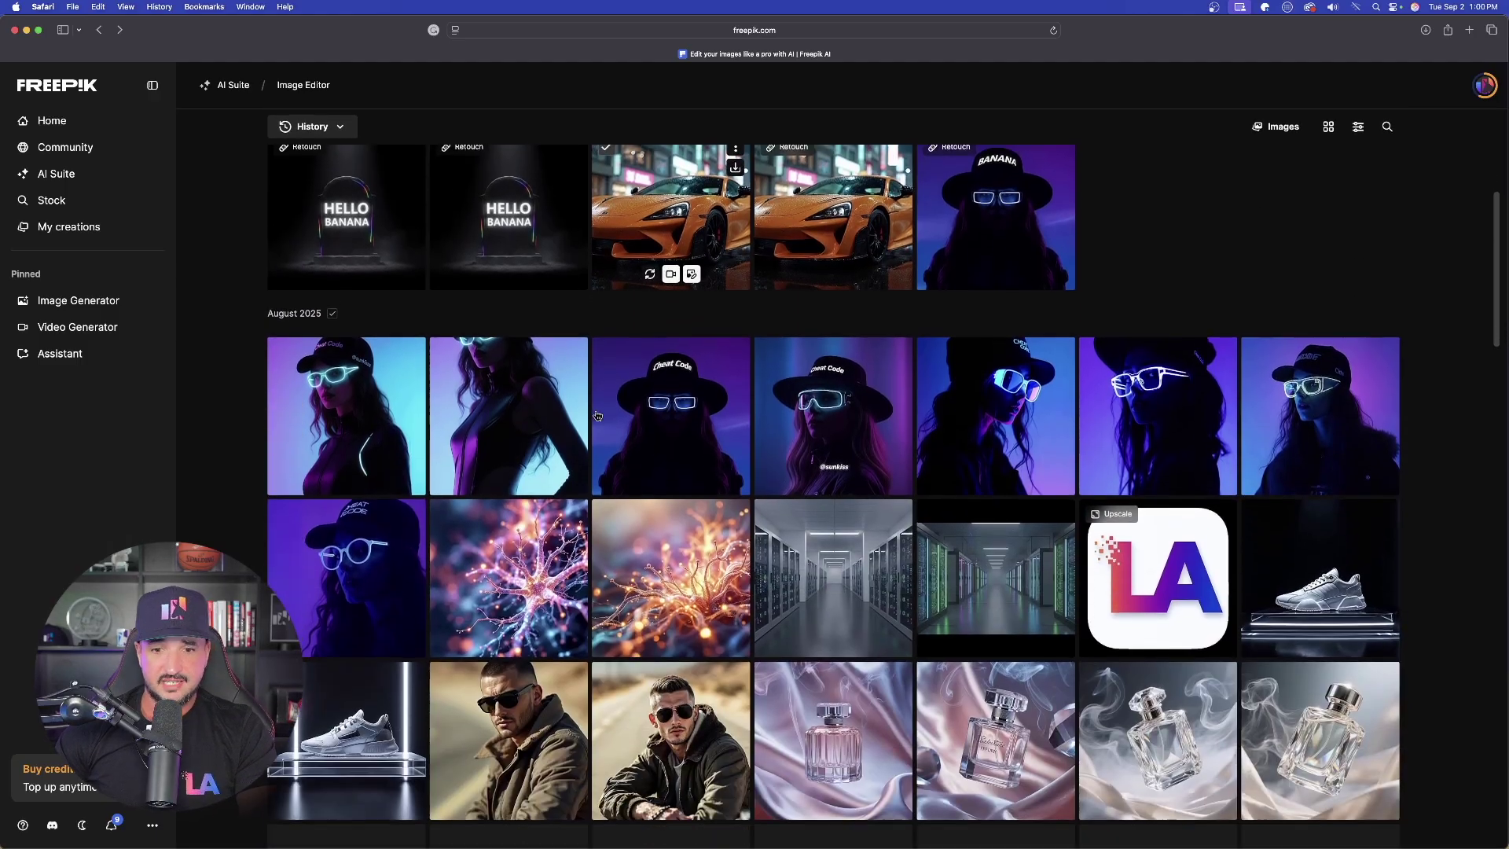
scroll(598, 416, "down", 15)
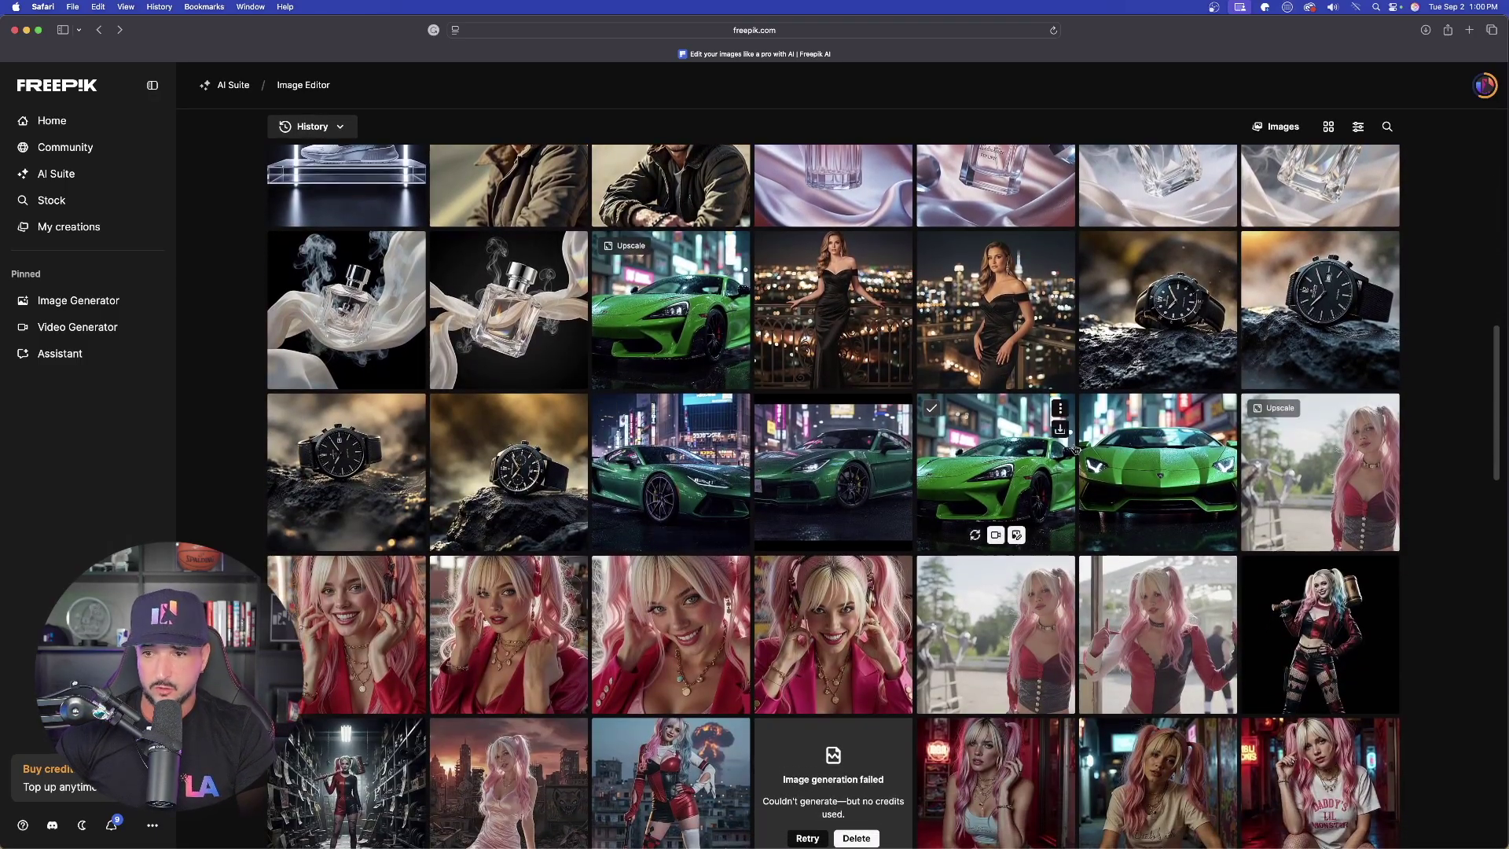
left_click(1116, 464)
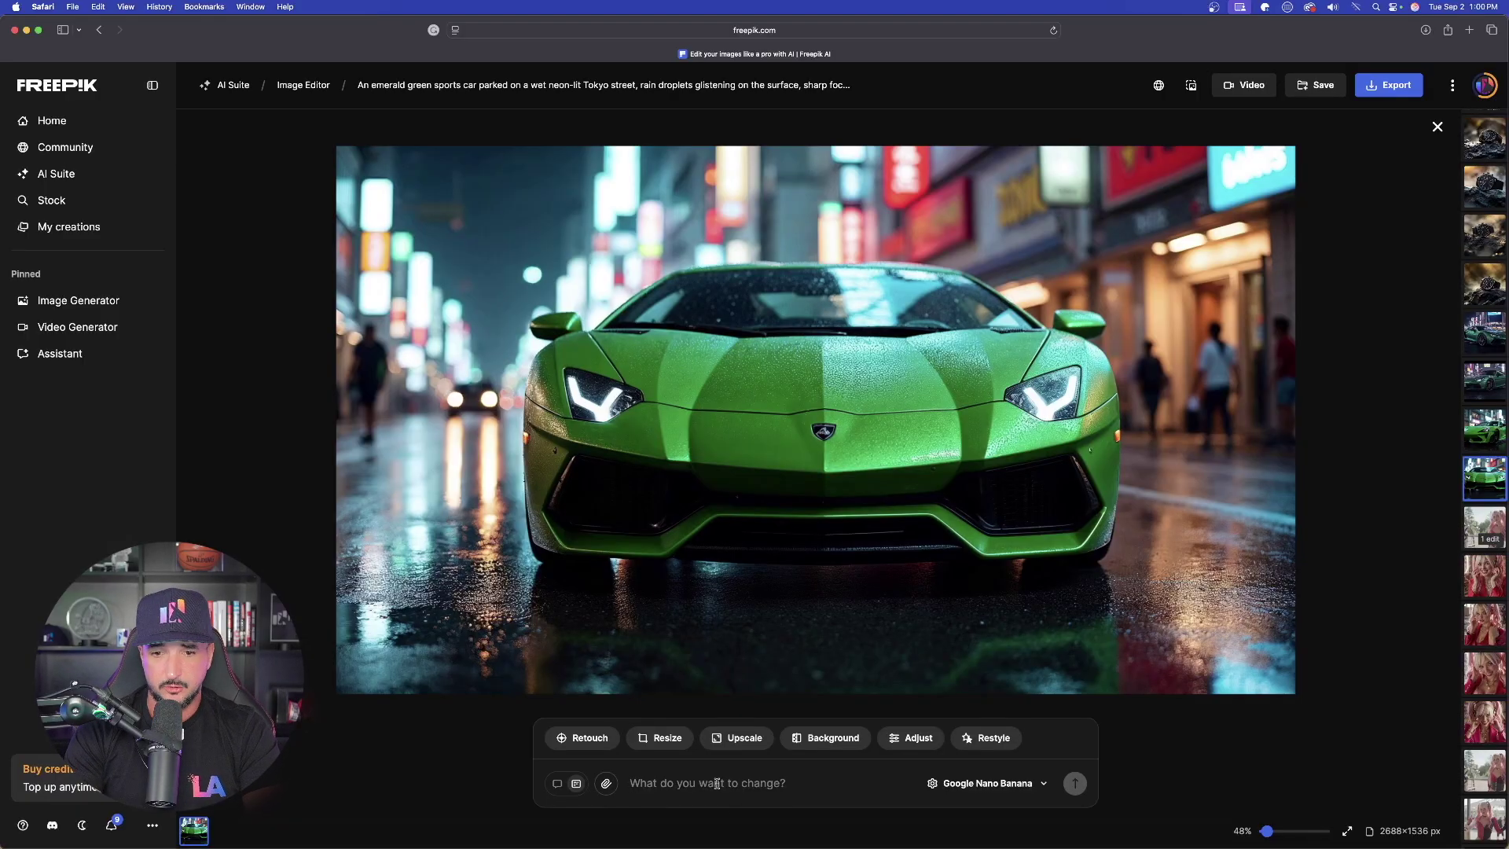
Step: Request a midnight blue repaint with a purple racing stripe, generate it, and save the result
type("change color of car to midnight blue")
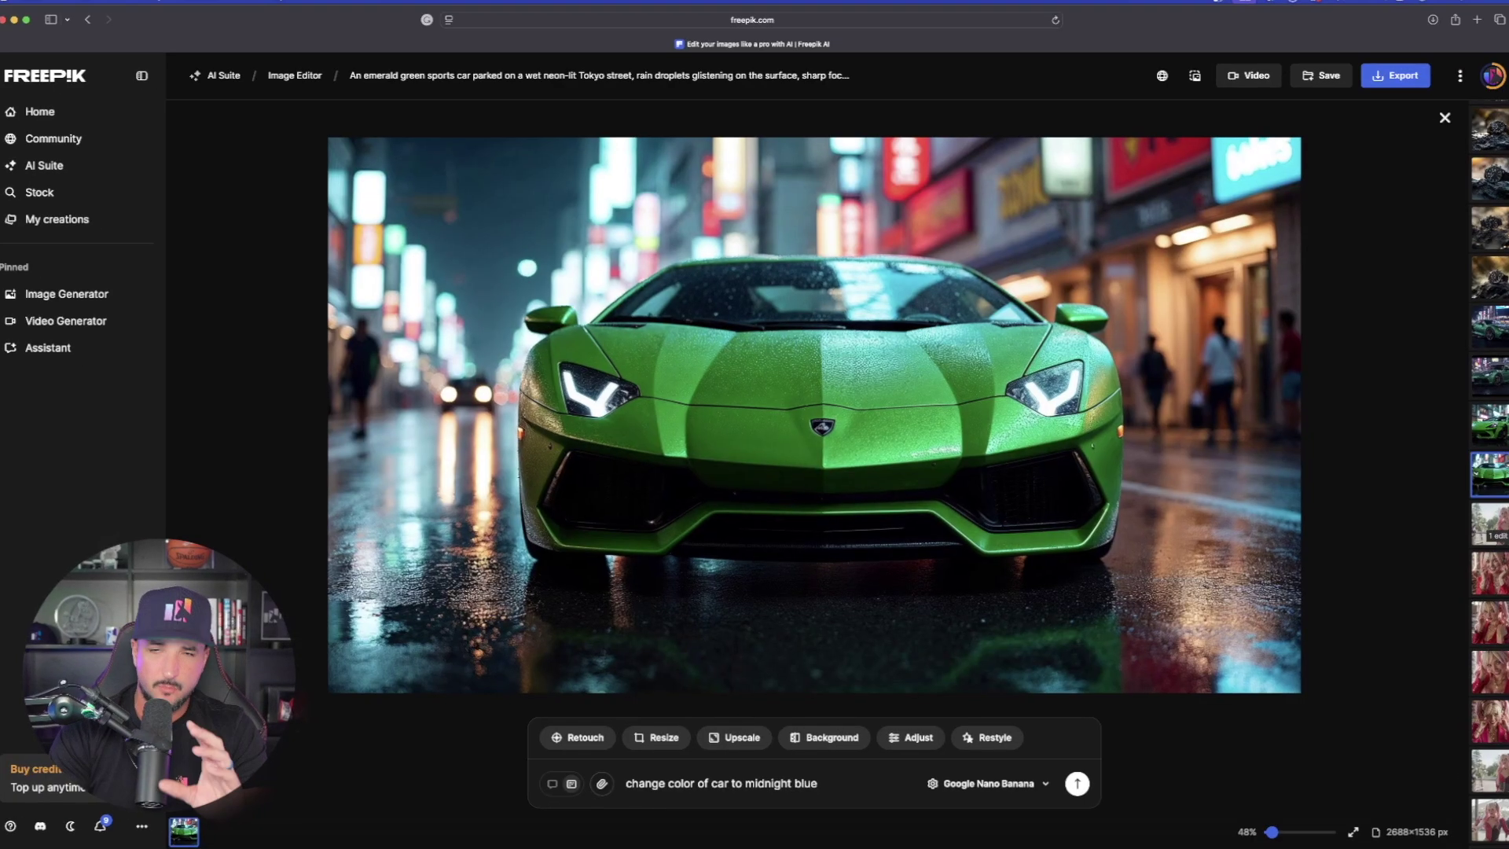
type("with a purple racing stripe")
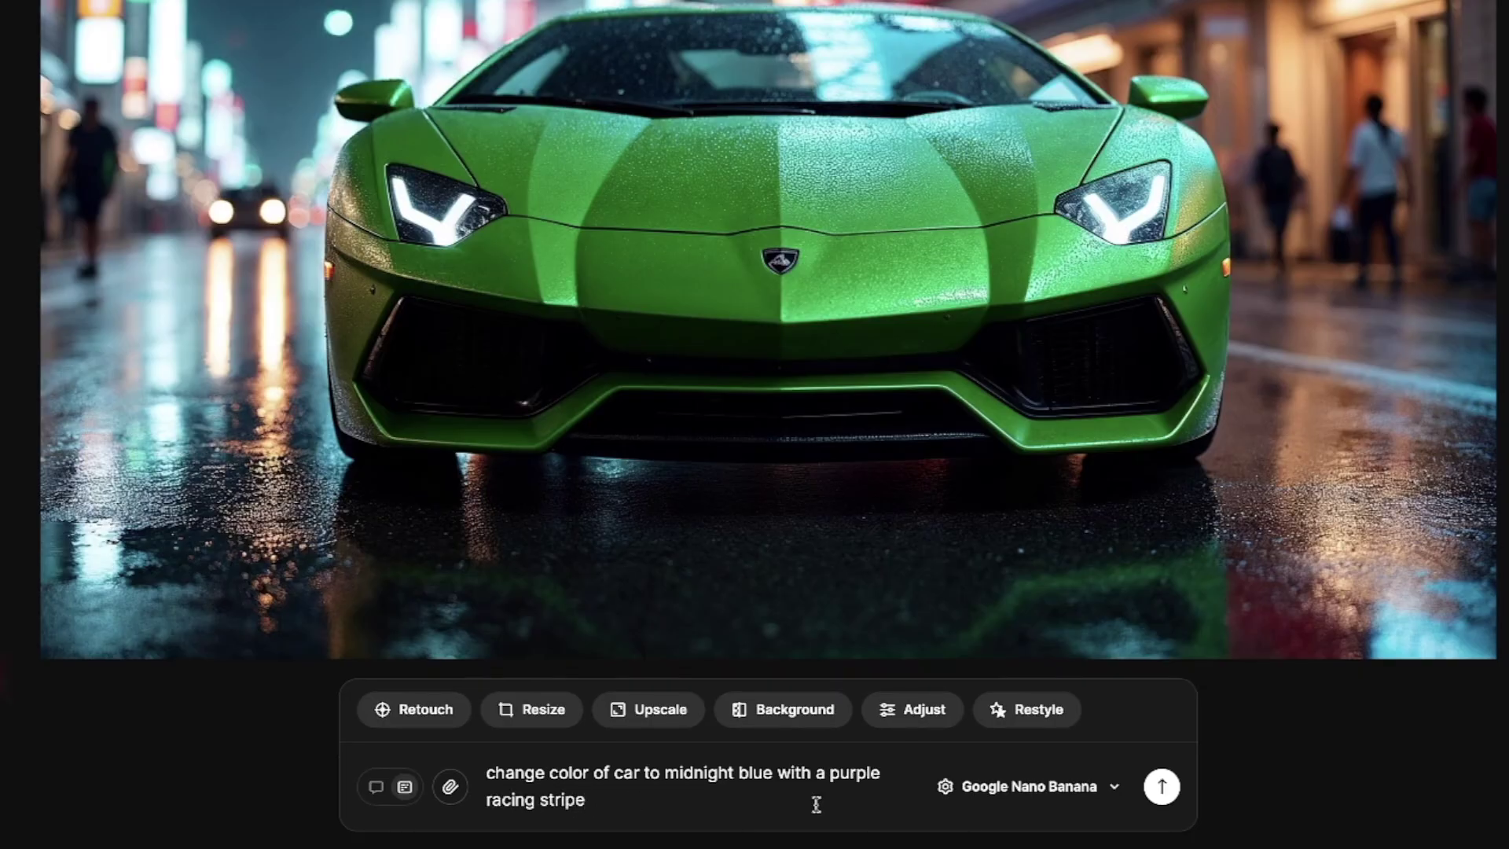
left_click(1161, 785)
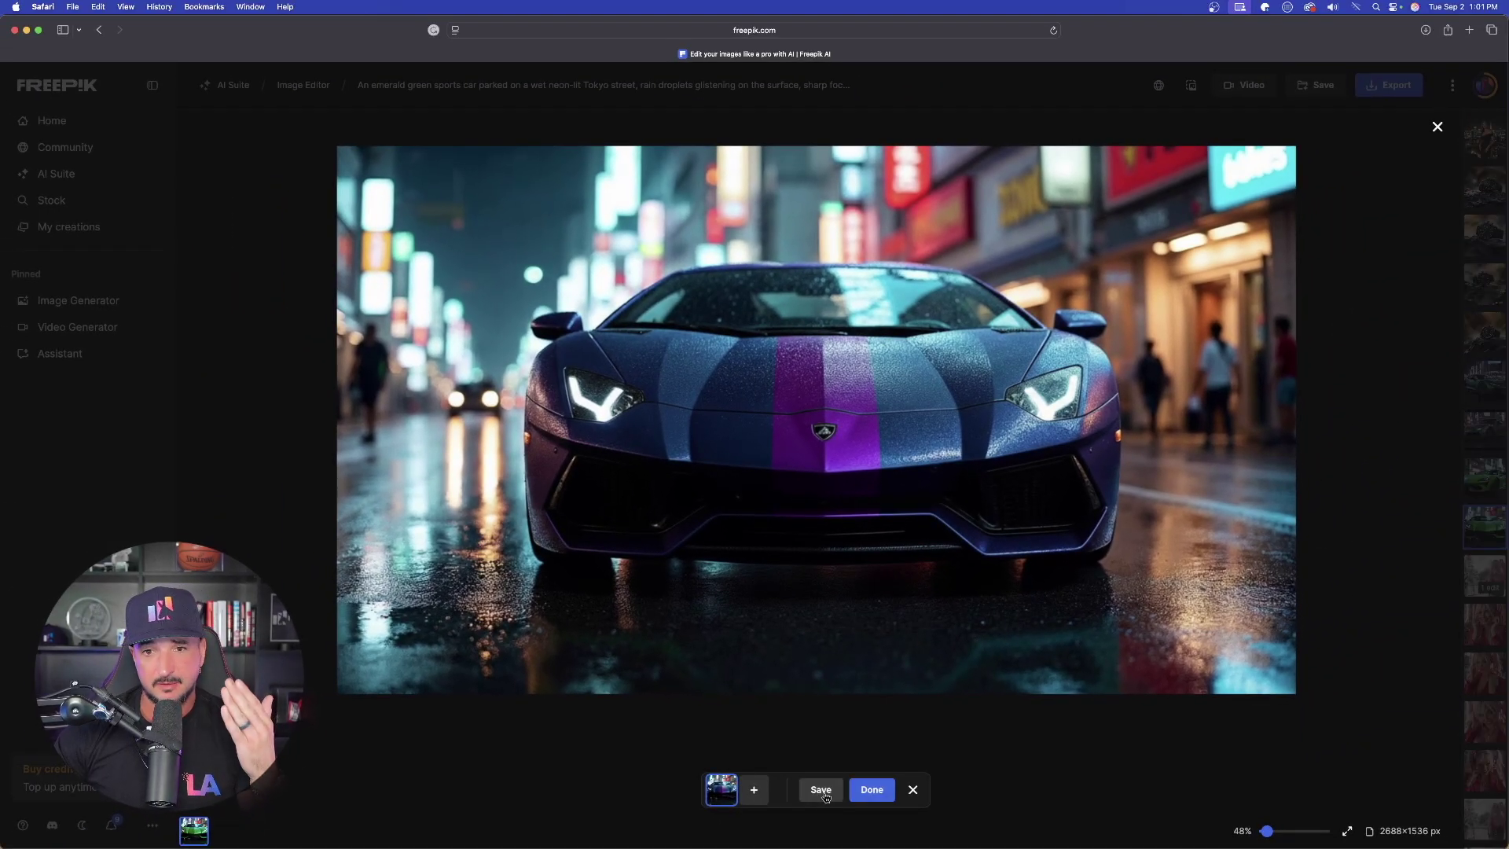
left_click(820, 790)
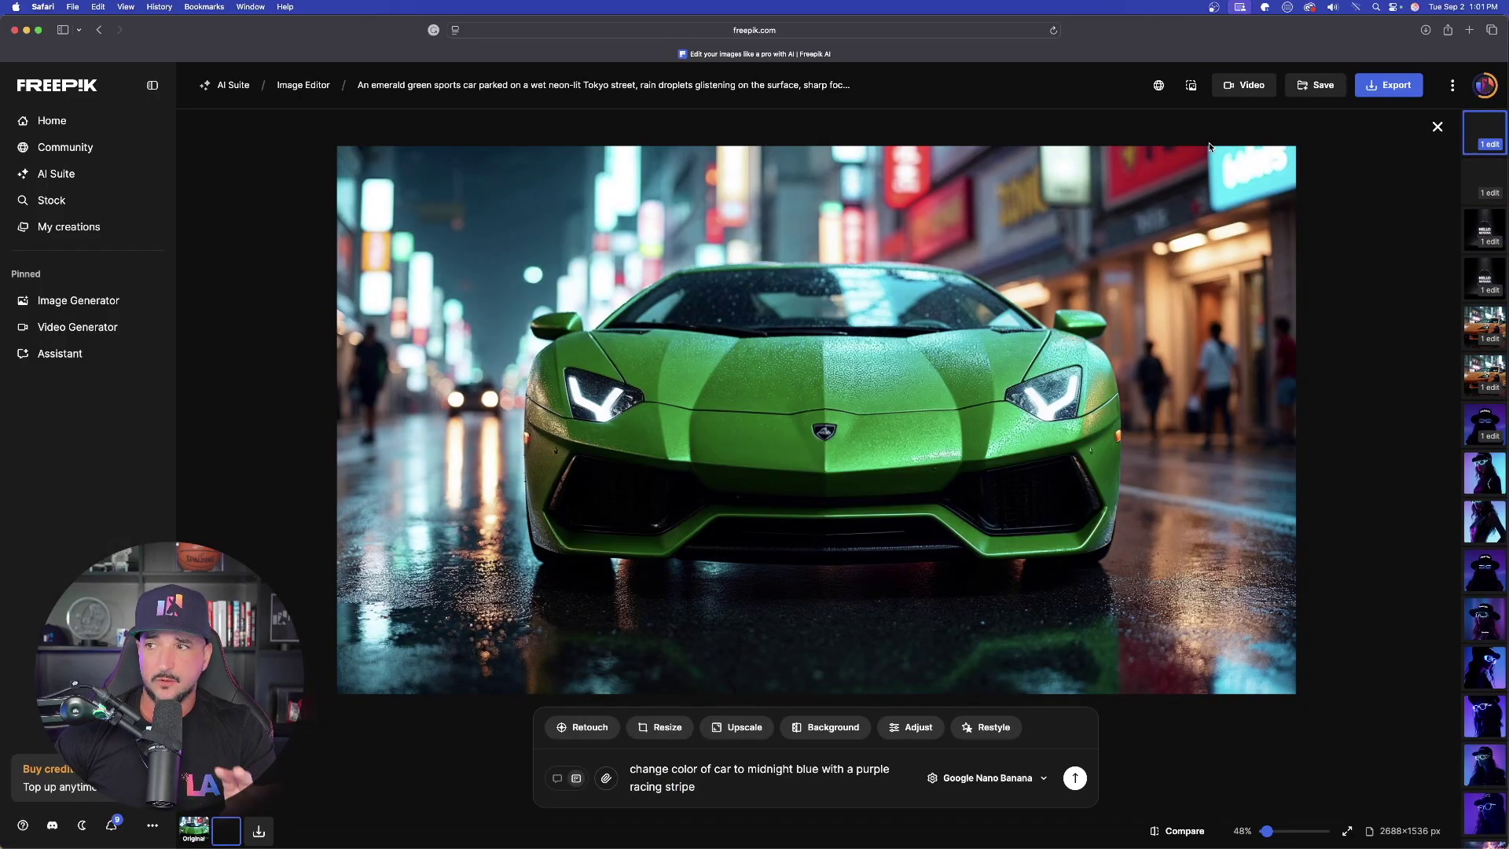
Step: Go back to the history gallery and open the pink-haired woman crouching in the red hallway
left_click(319, 93)
scroll(781, 405, "down", 15)
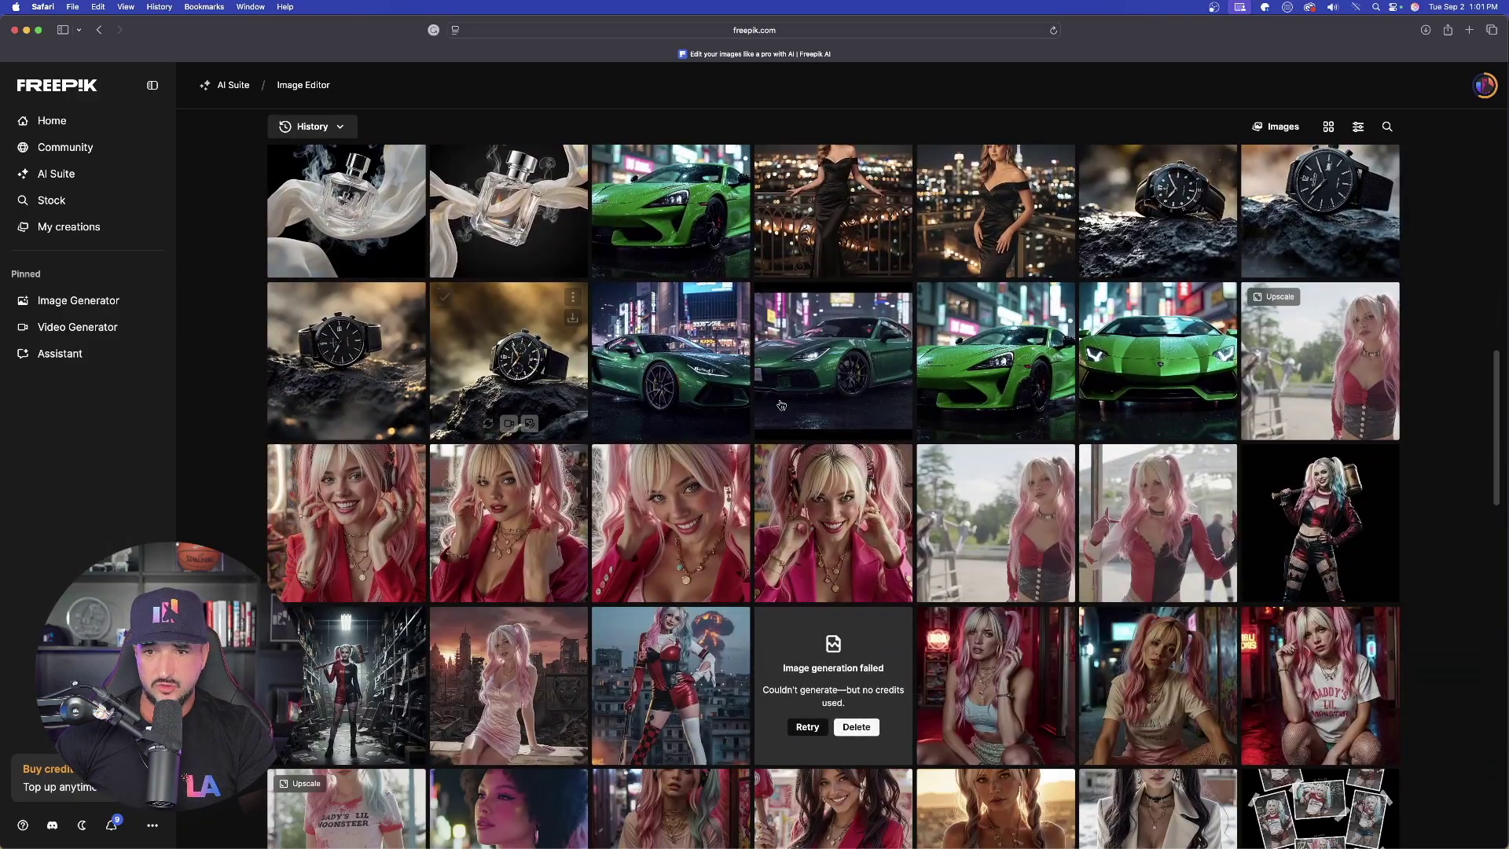
scroll(731, 377, "down", 1)
scroll(750, 373, "down", 5)
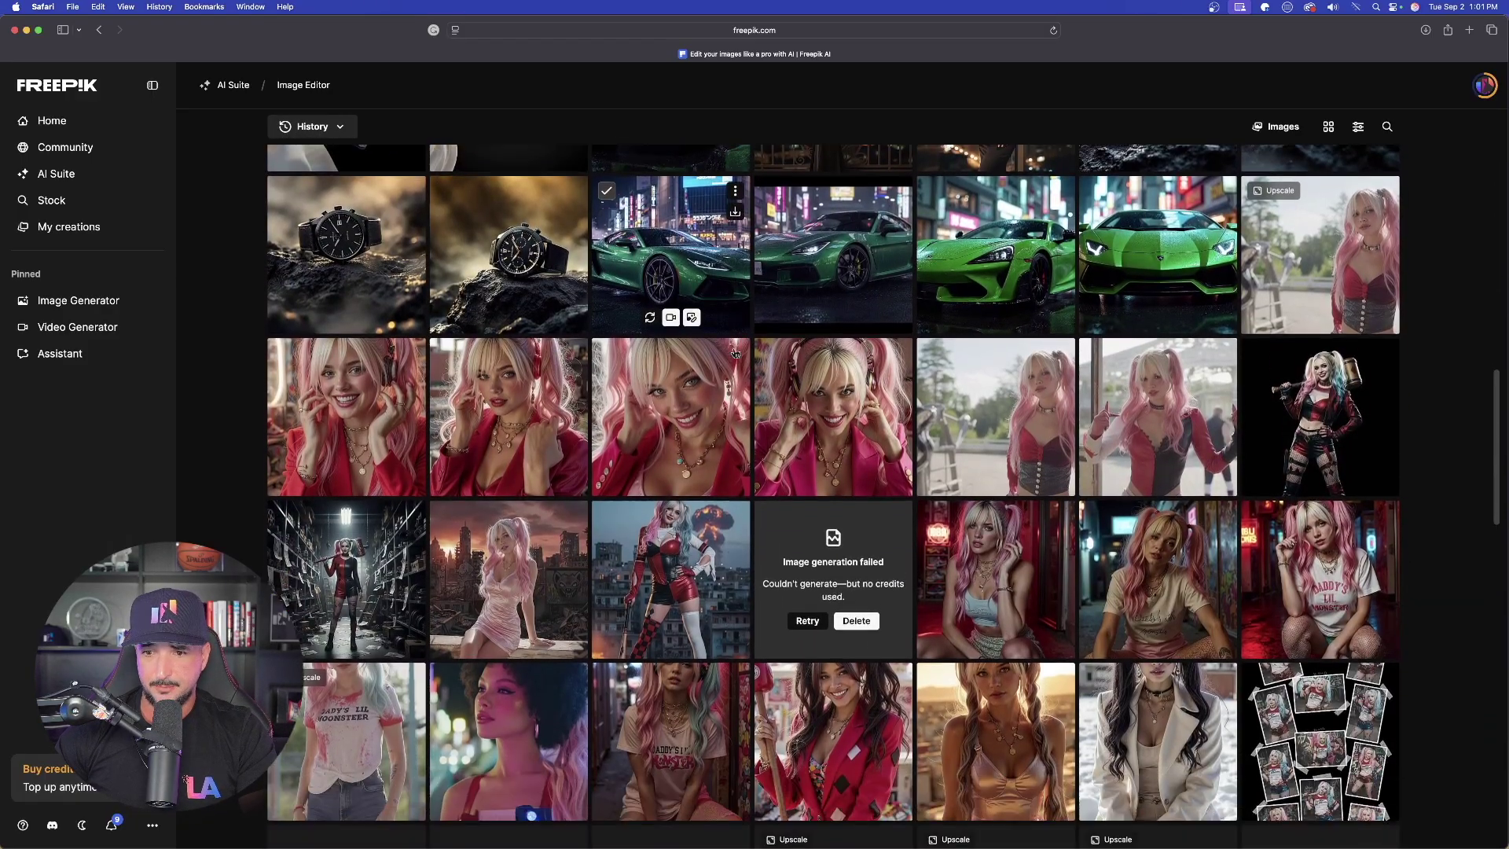
left_click(1003, 502)
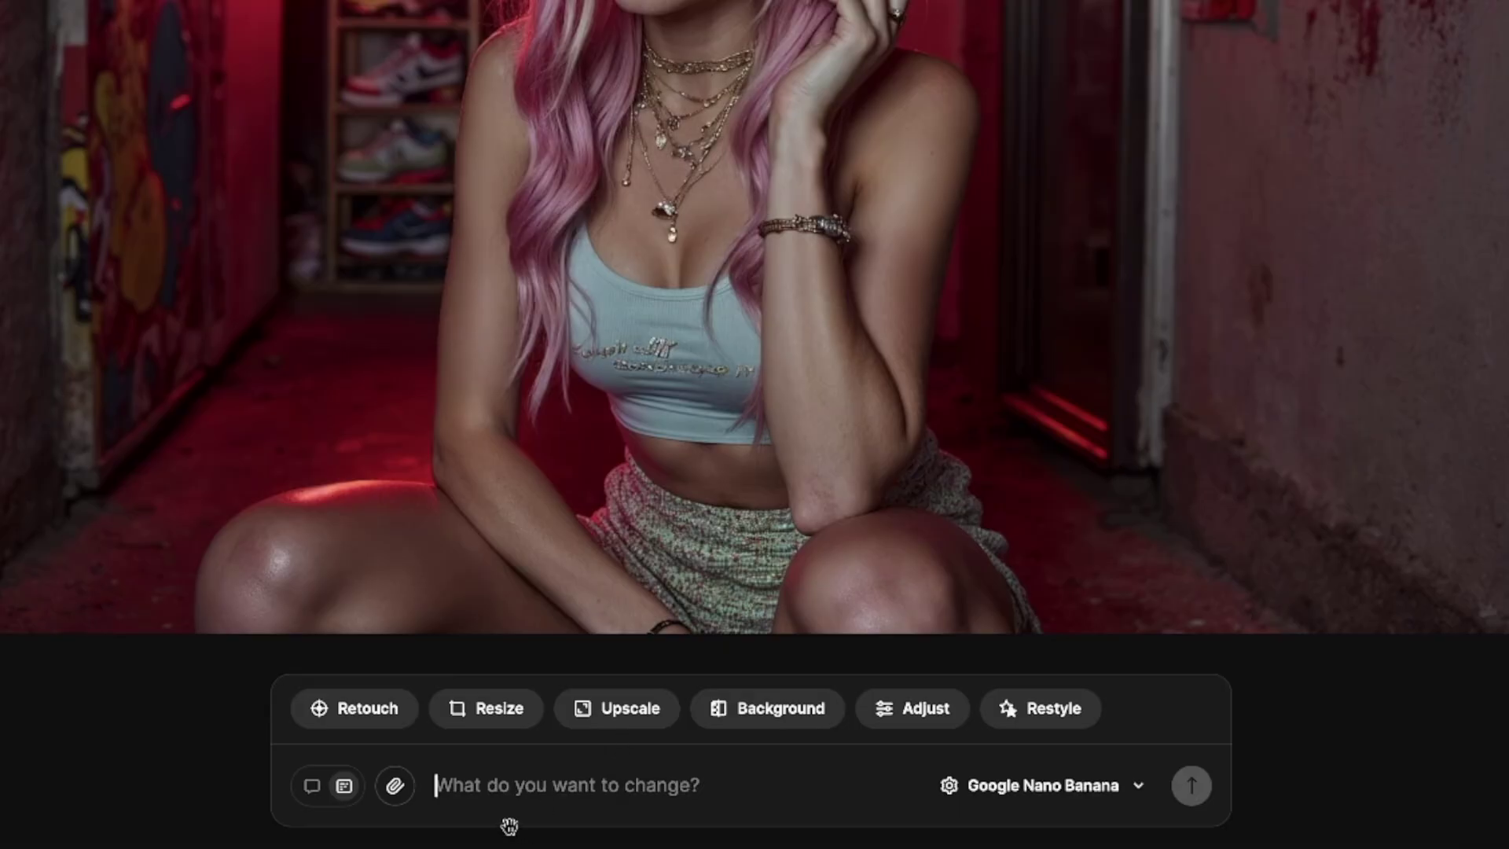
Step: Pin image notes asking for bleach blonde hair and a black yoga top, then generate
left_click(313, 792)
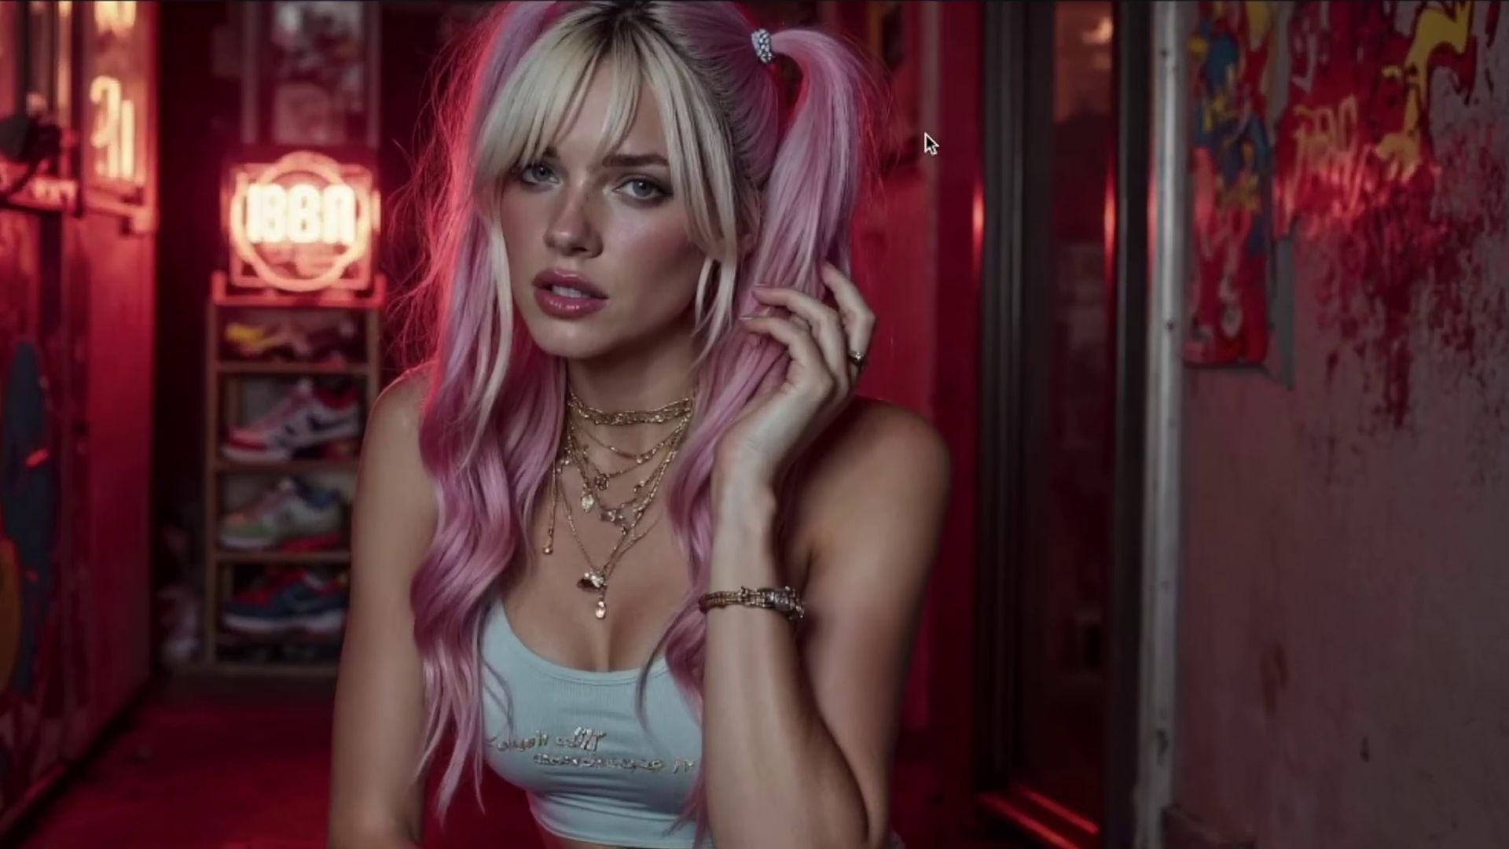
left_click(937, 209)
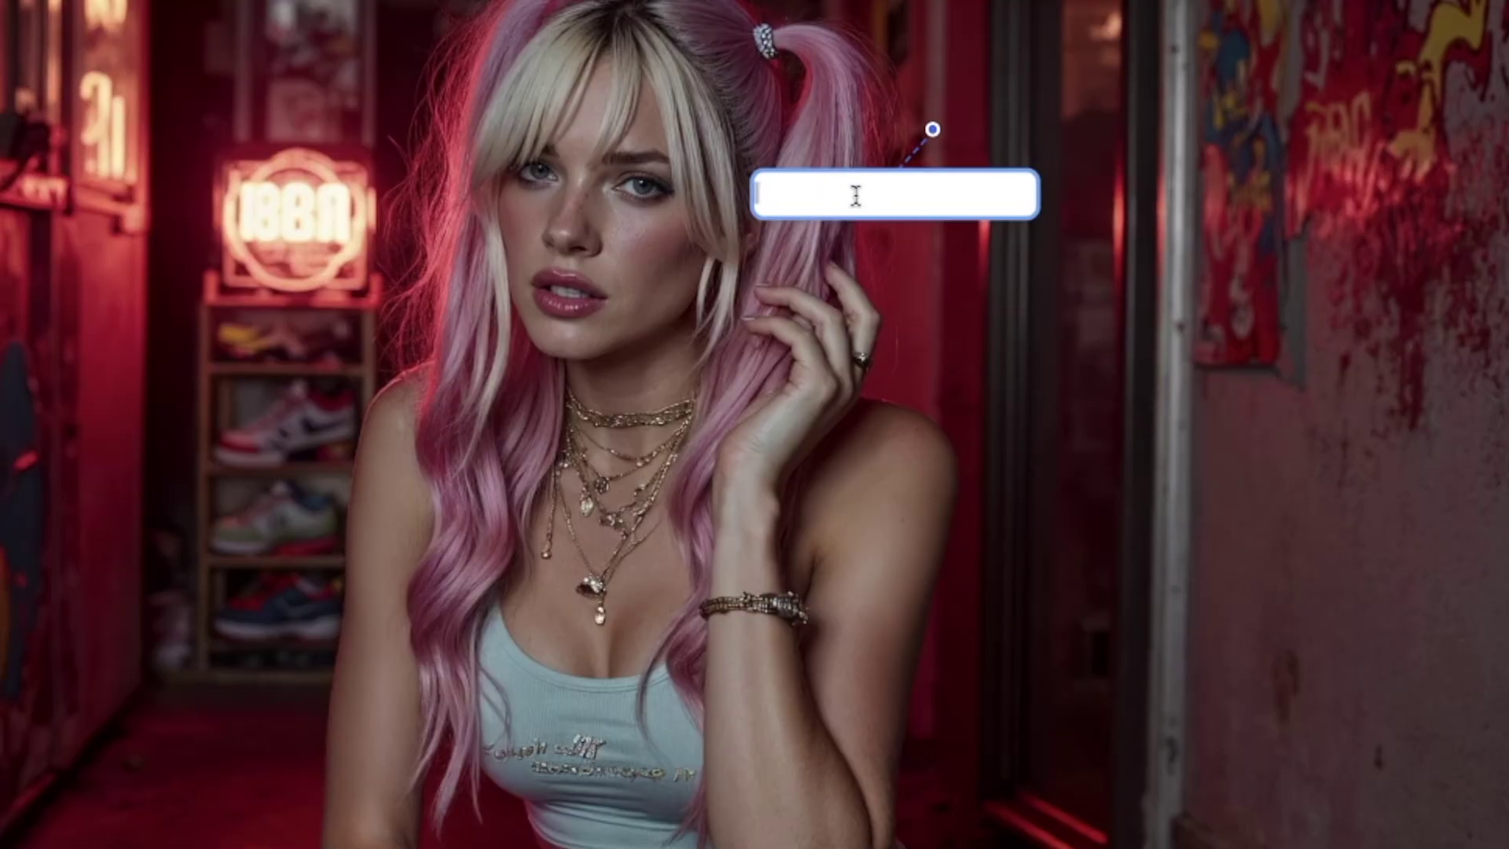
type("change hair color to bleach blonde")
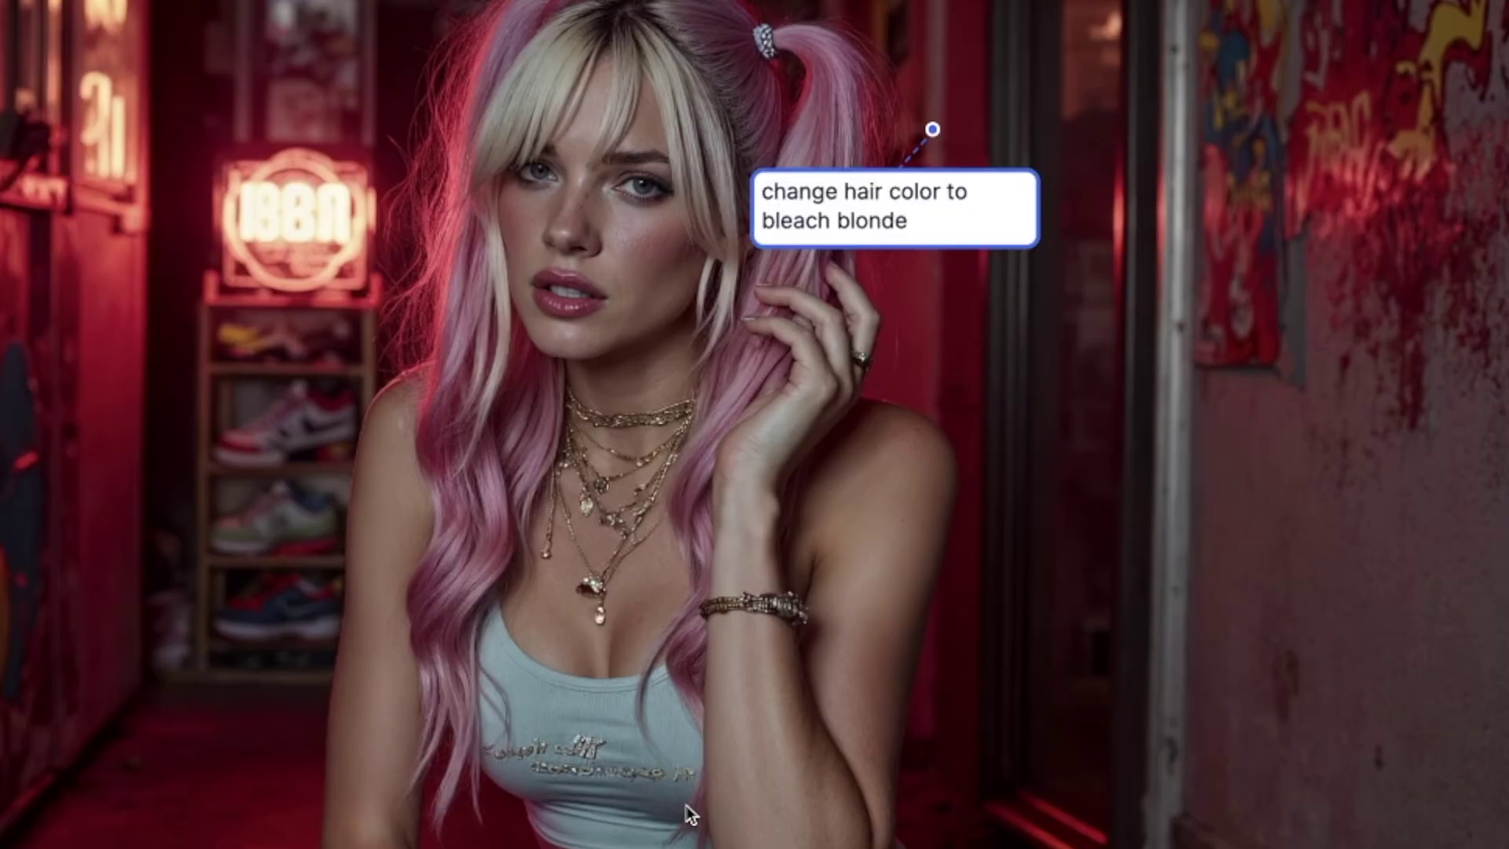
left_click(678, 734)
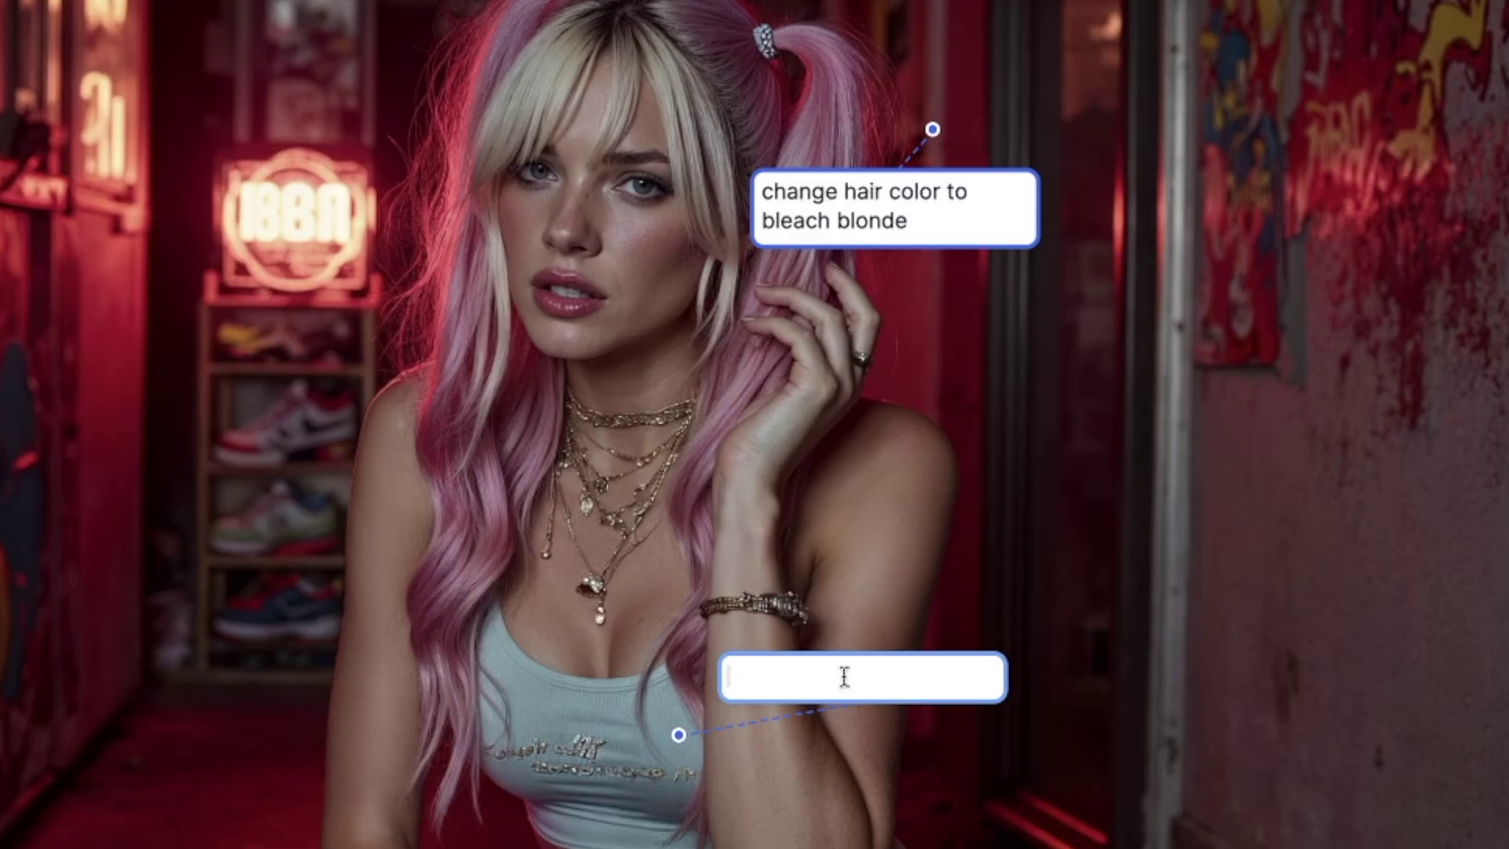
type("change her top to a black yoga top")
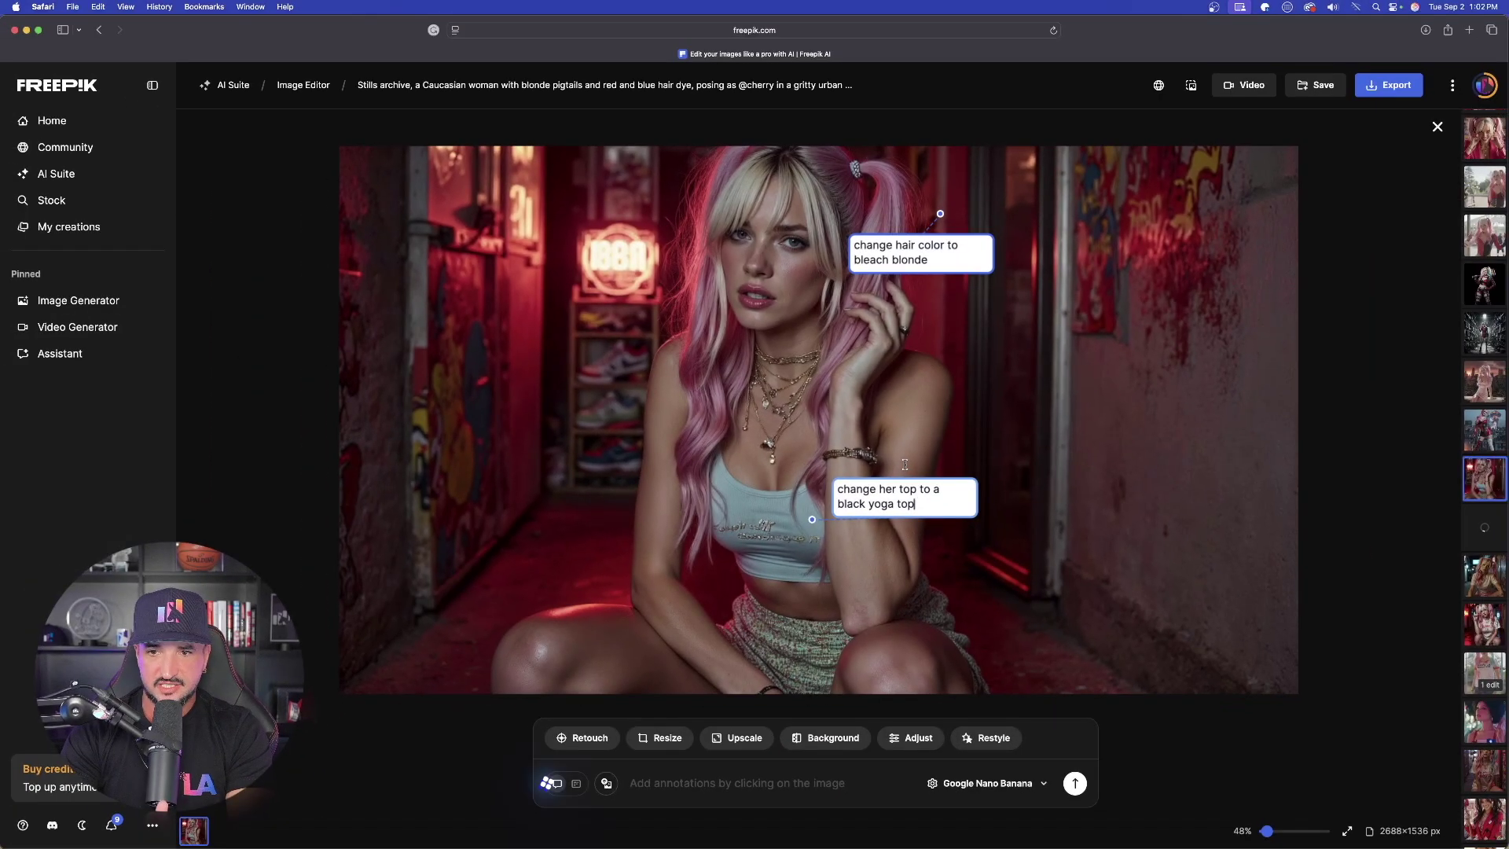
scroll(903, 550, "down", 2)
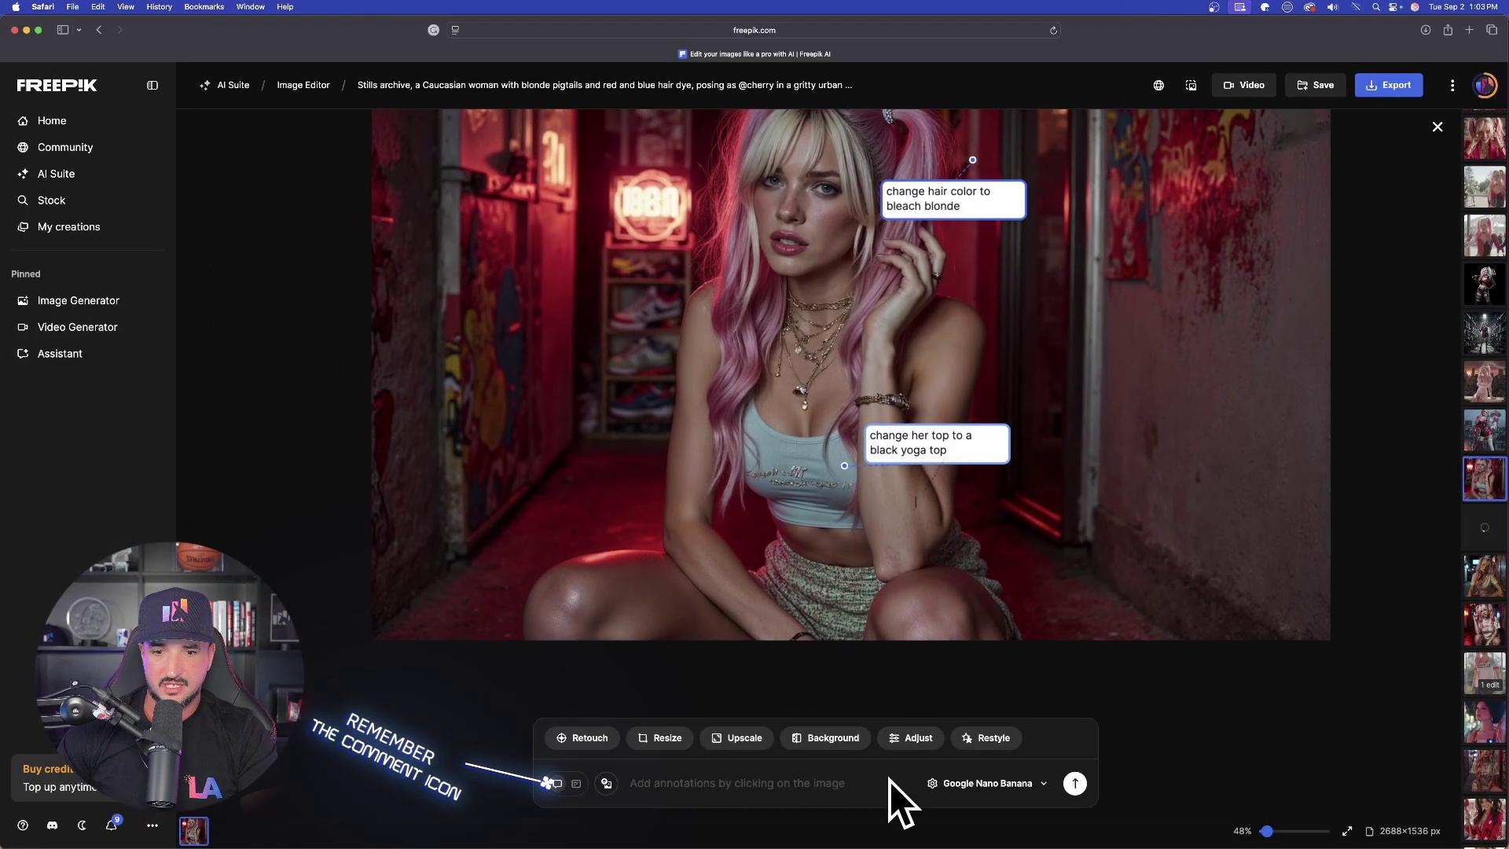
left_click(1076, 784)
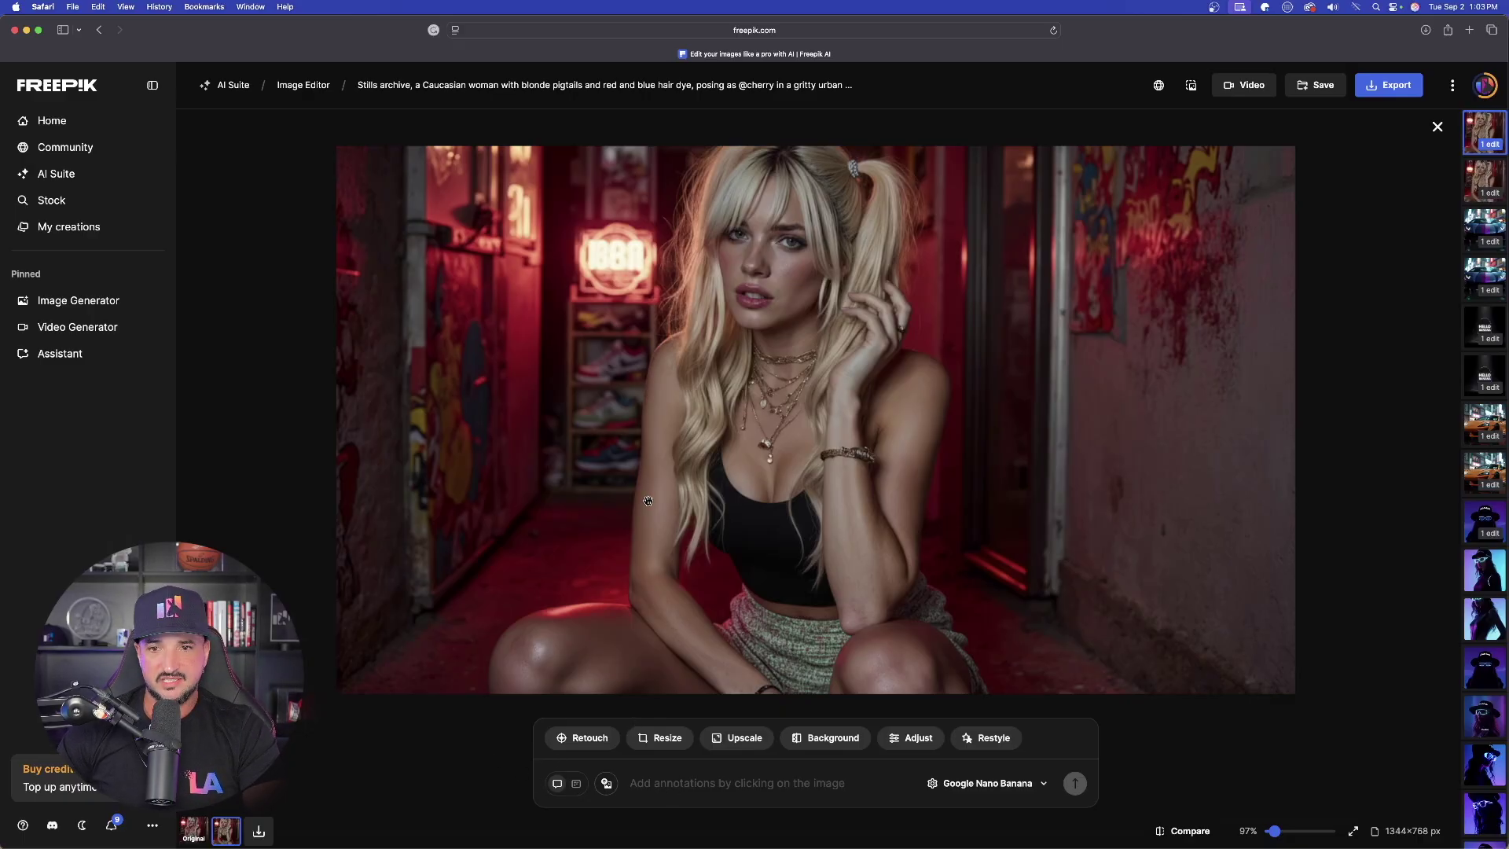
Step: Pin notes 'she's holding a coffee' and a coffee-shop background request, then generate
left_click(878, 311)
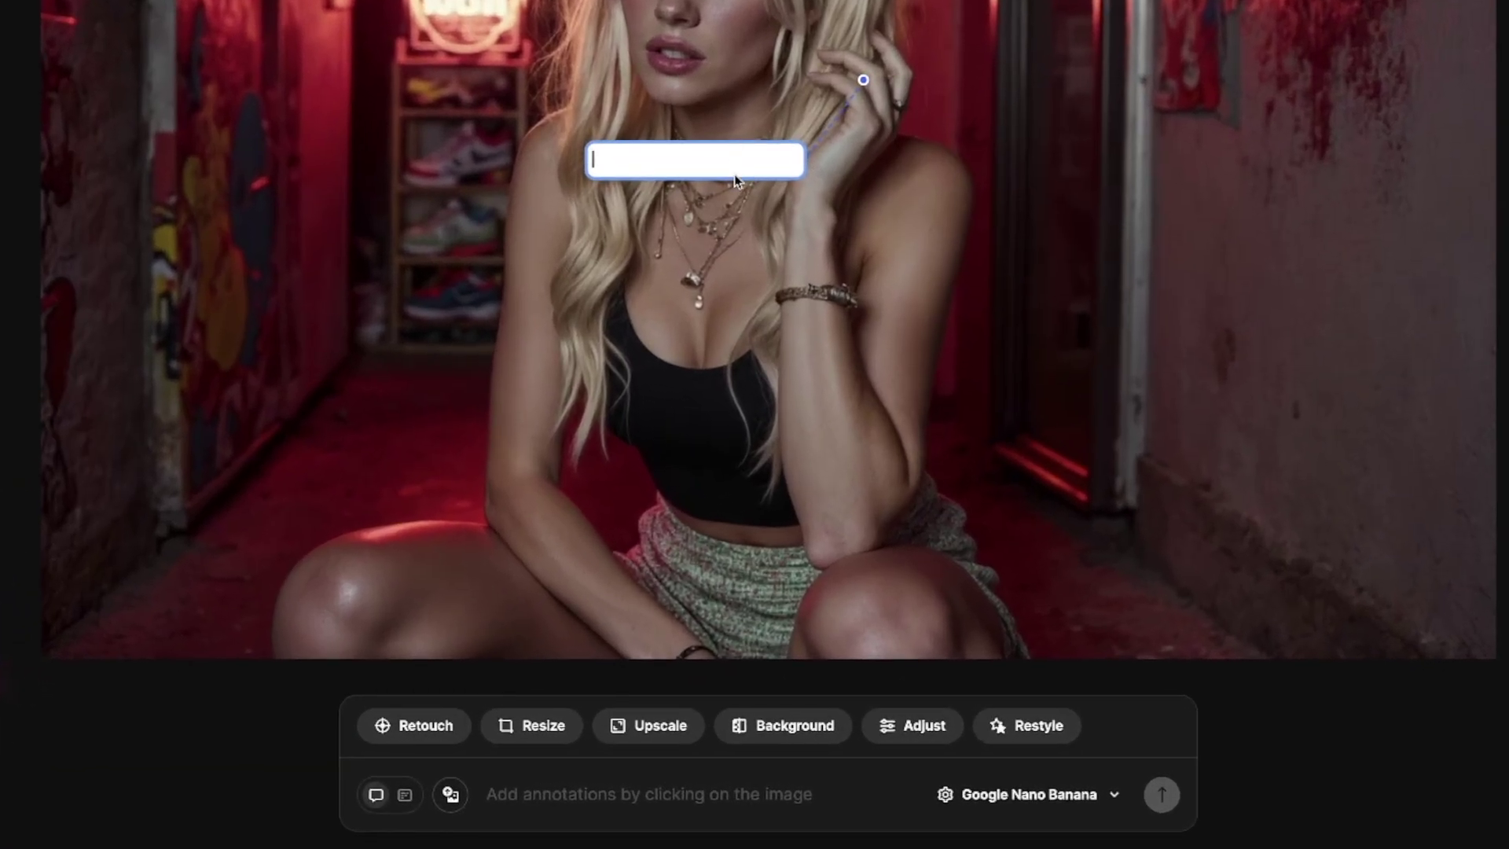
type("she's holding a coffee")
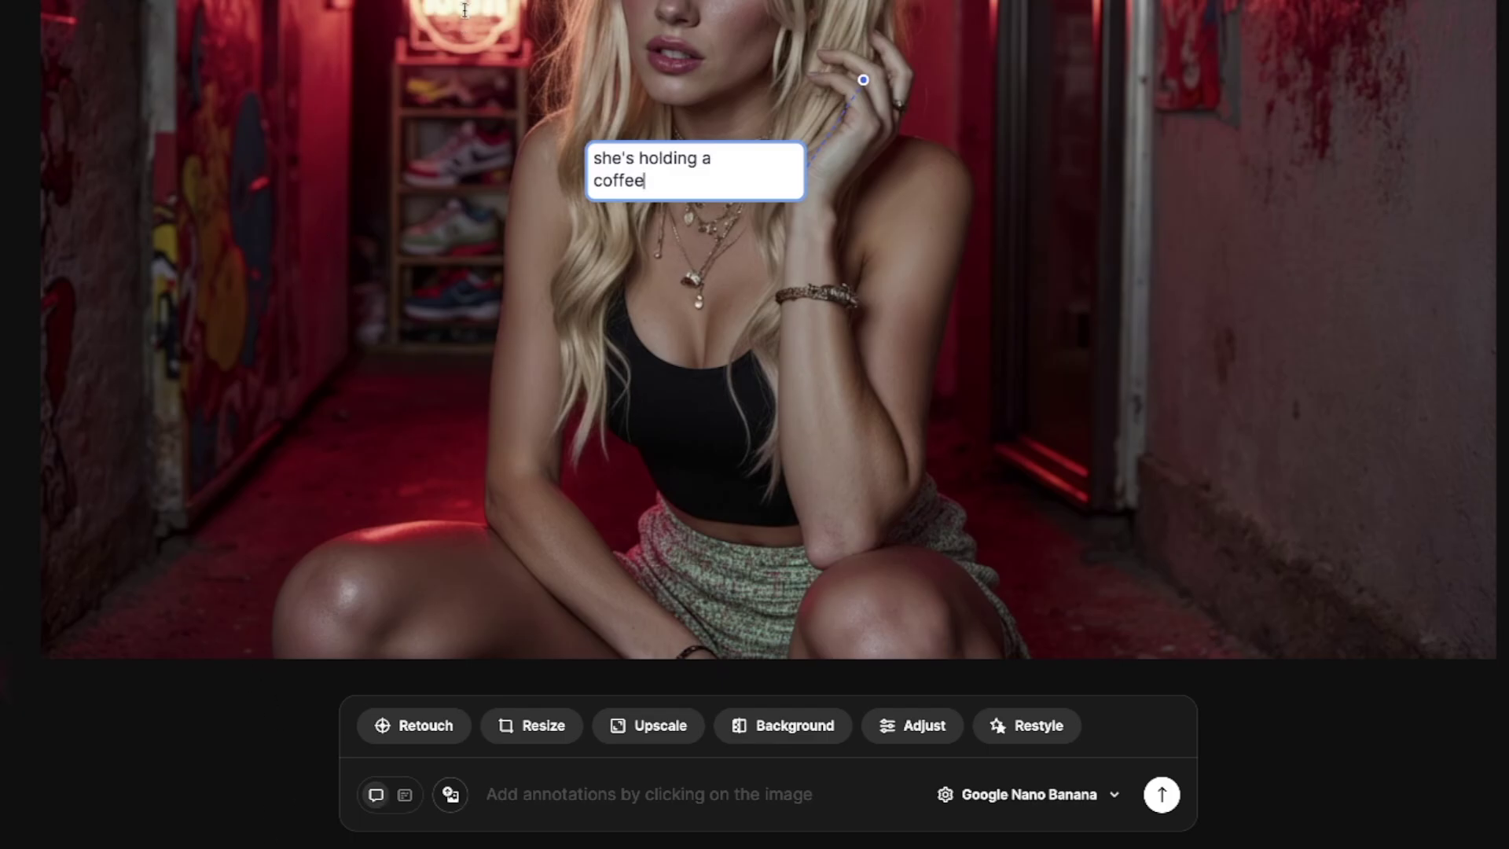
left_click(301, 72)
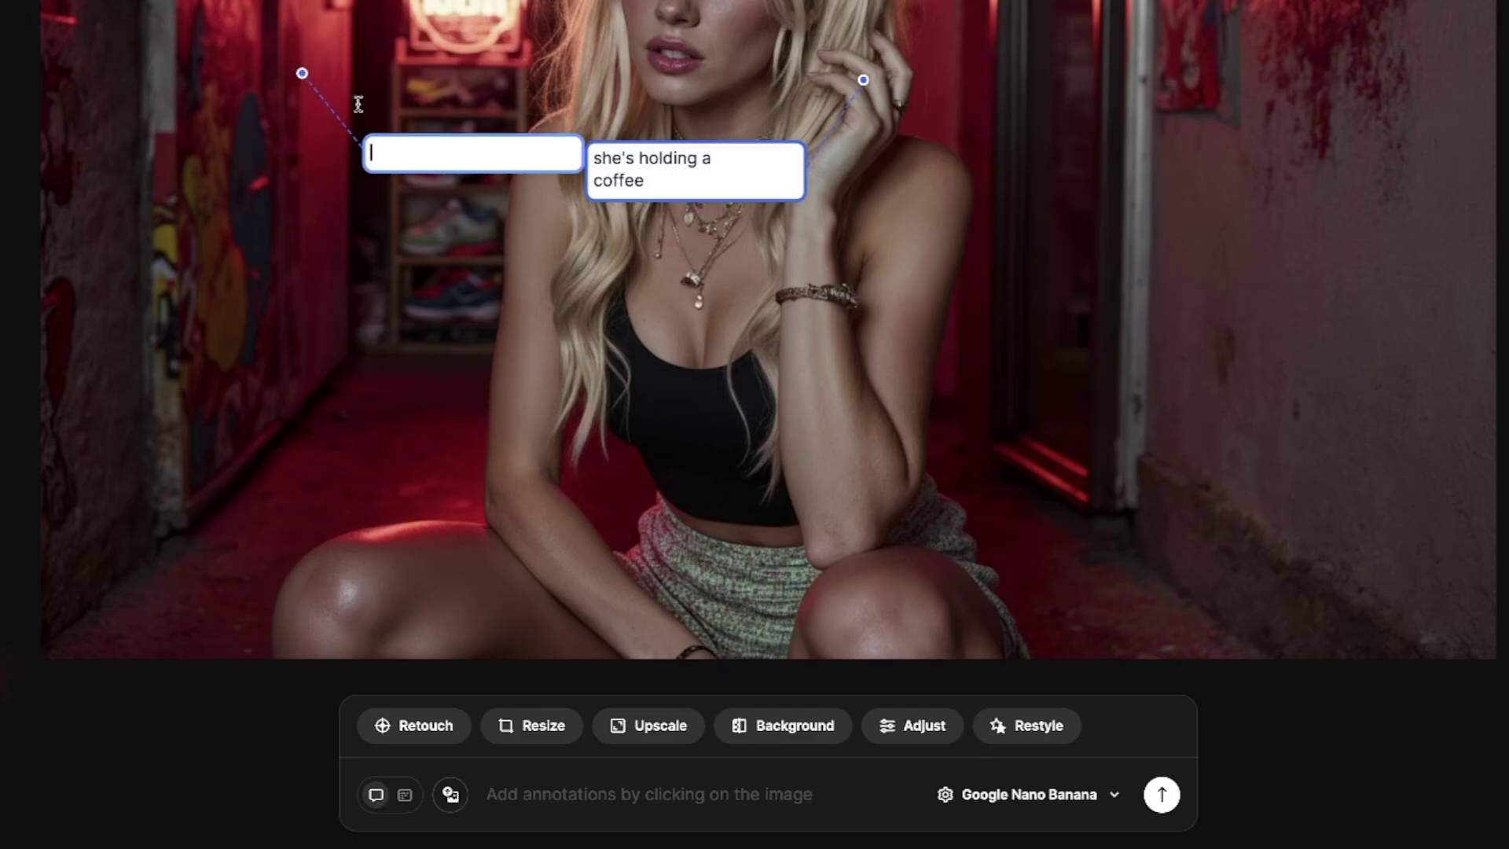
type("change background scene to a coffee shop")
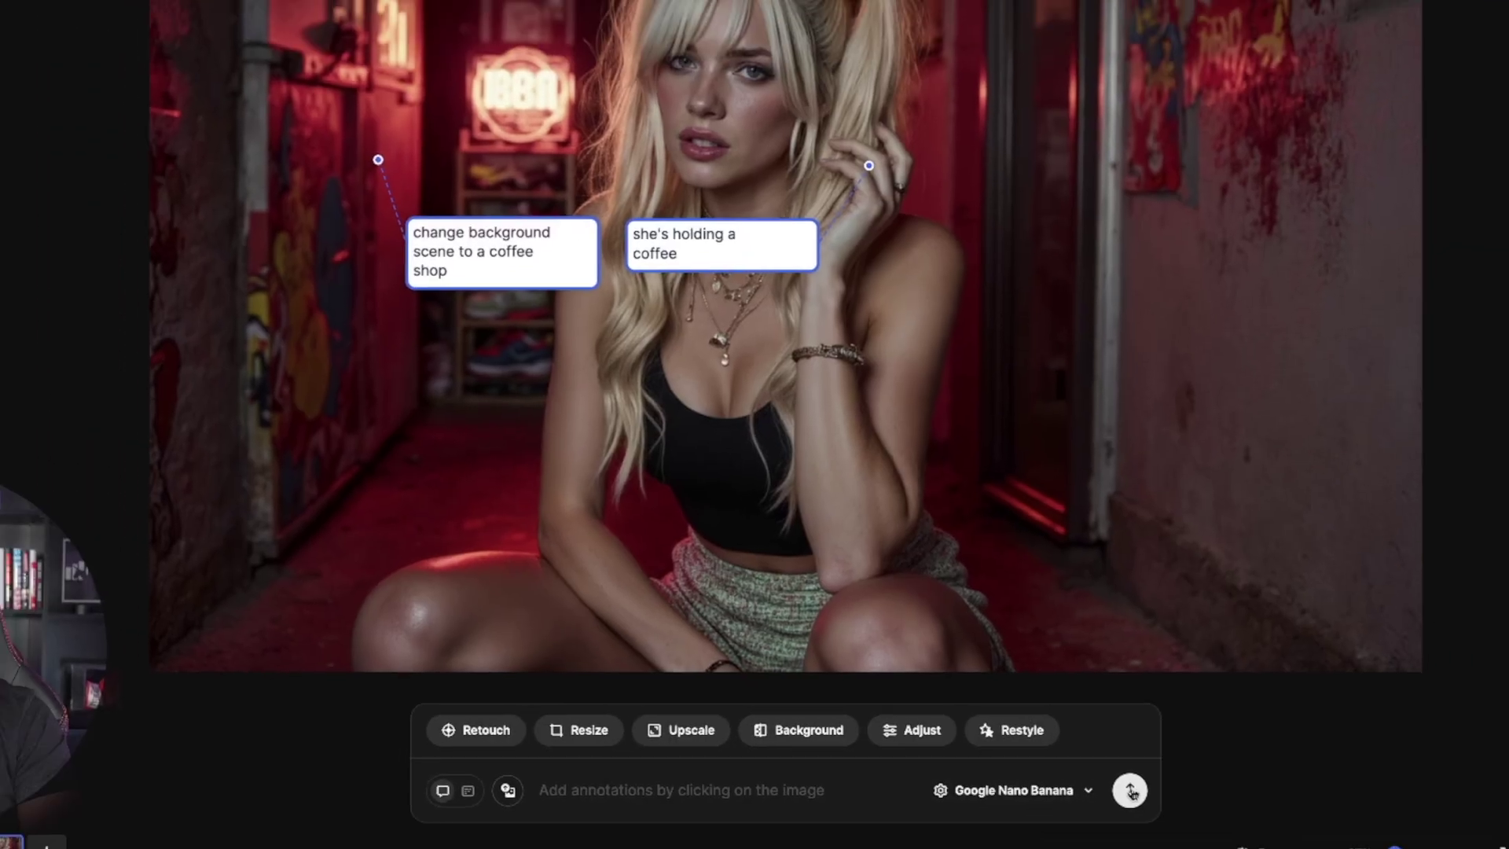
left_click(1130, 791)
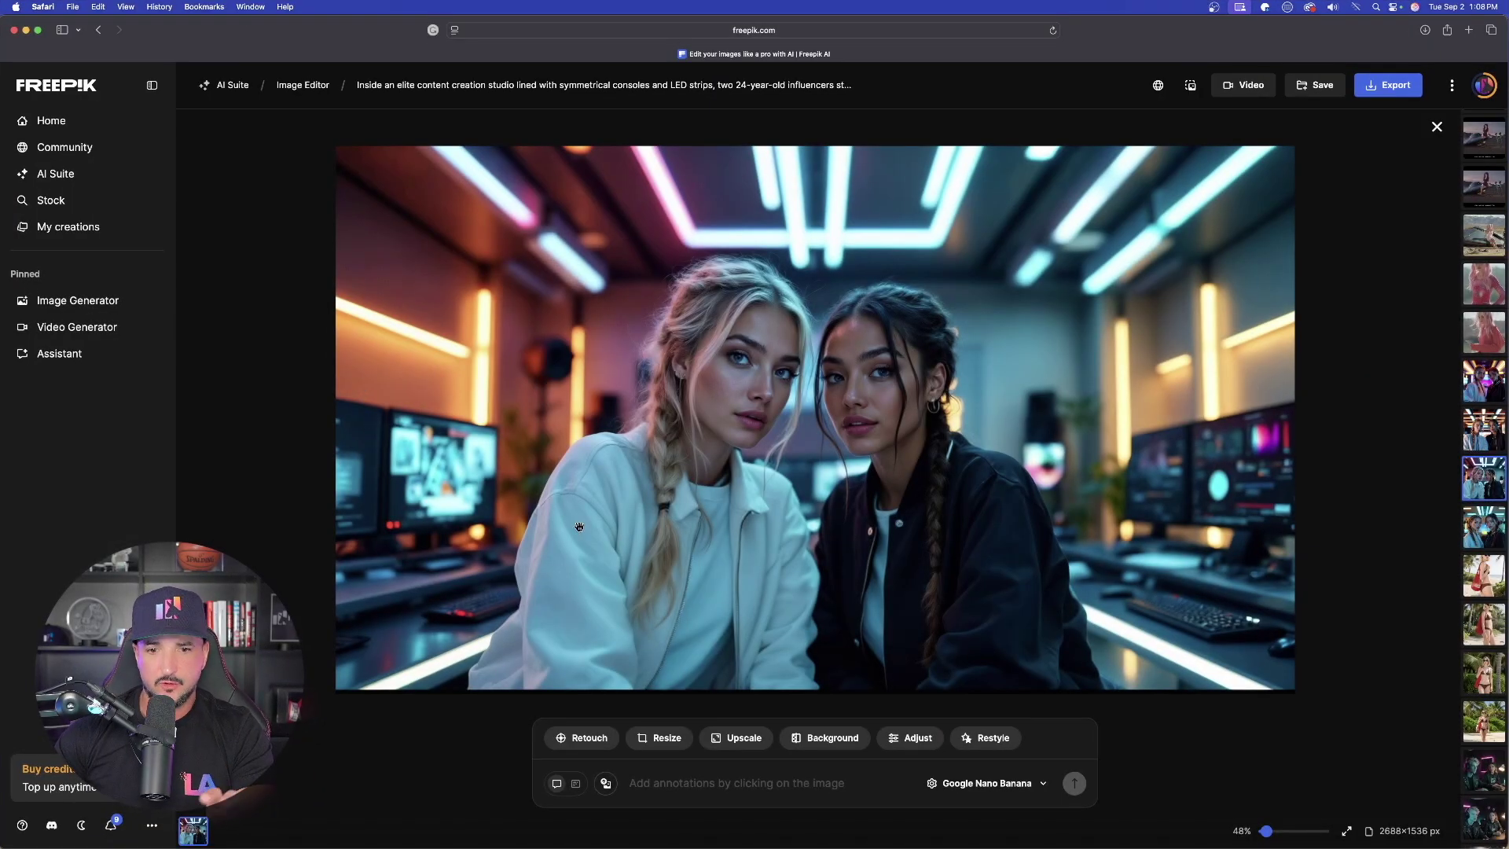
Step: Prompt 'change the scene and background to a lively mexican restaurant' and generate it
left_click(576, 783)
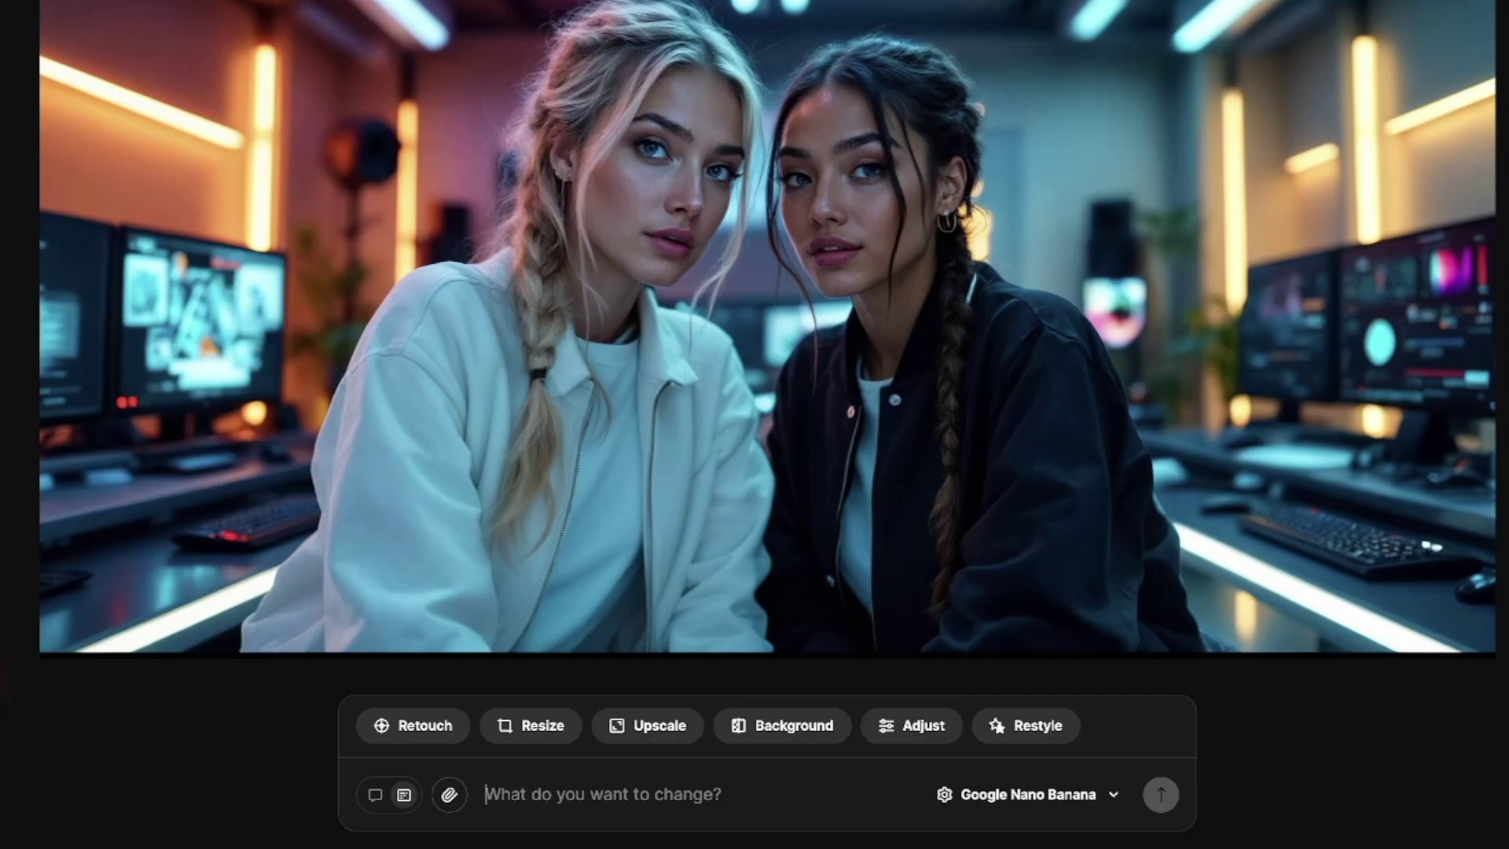
type("change the scene and background to a lively mexican restaurant")
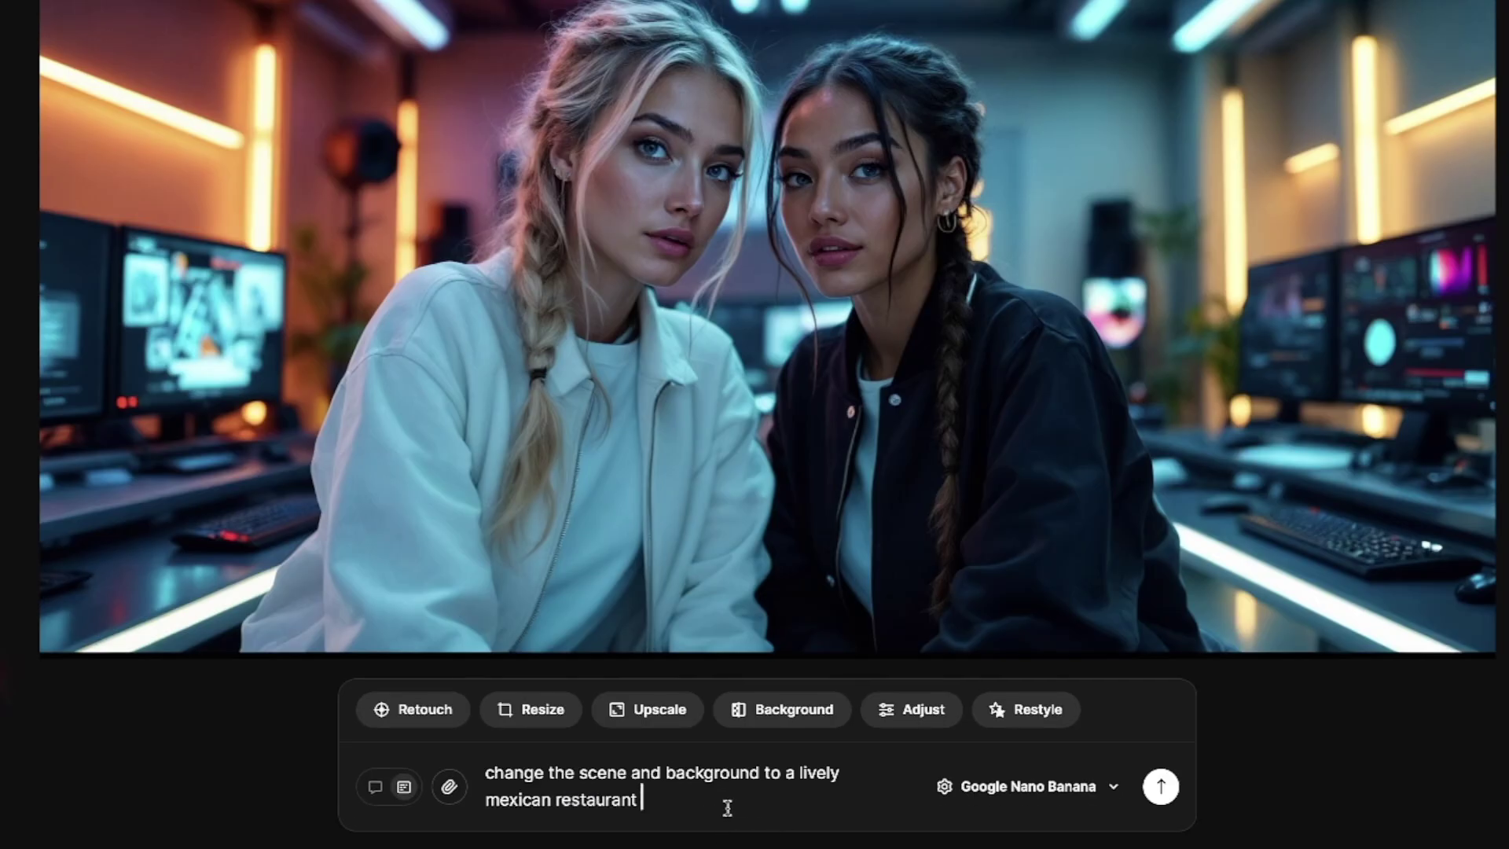
left_click(1160, 786)
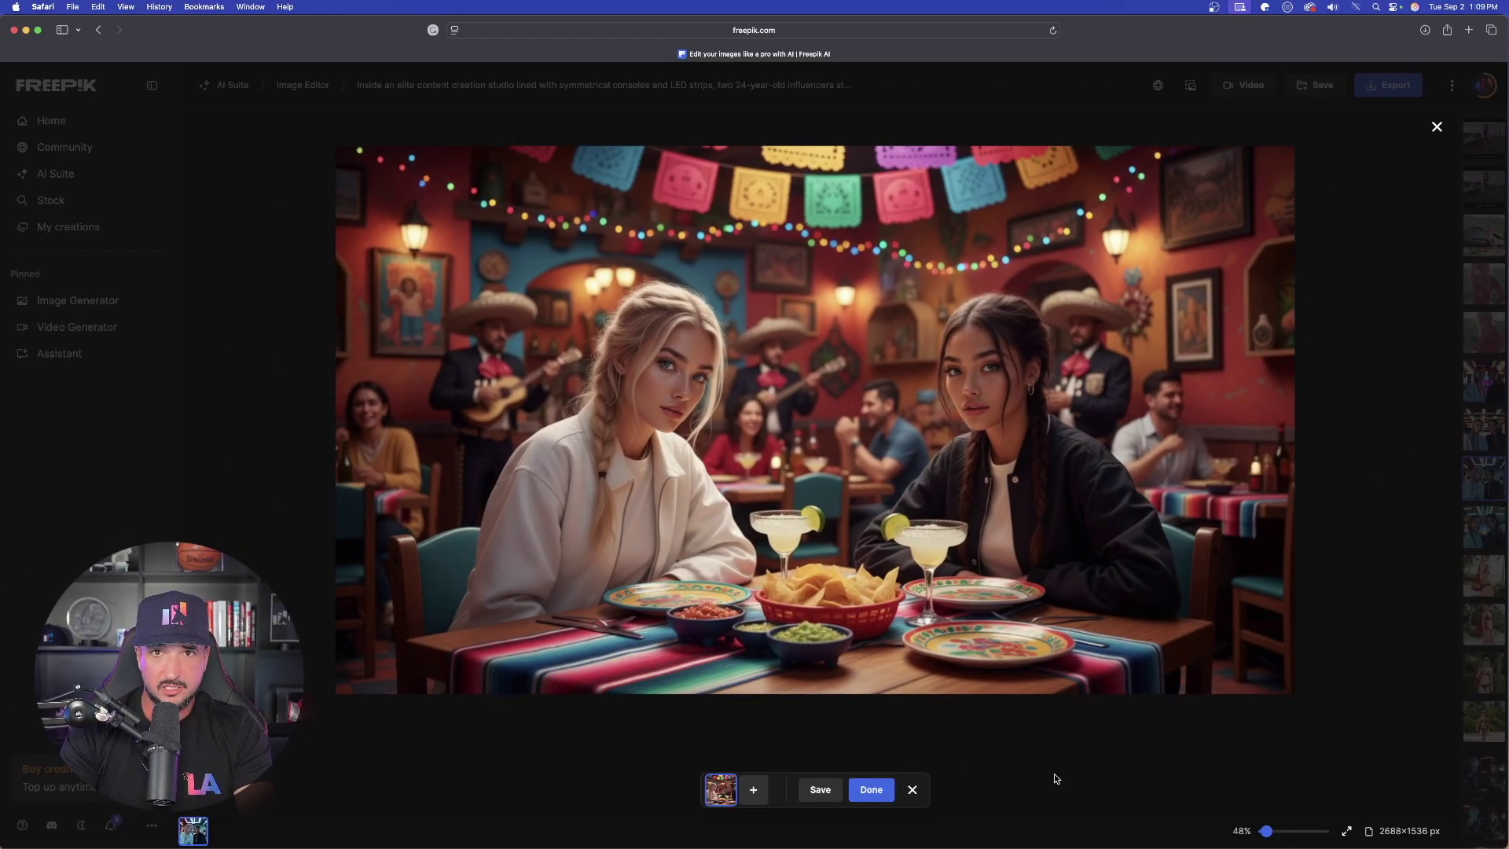
Step: Accept the restaurant scene, then anchor a note on the blonde woman's glass to make her sip the margarita and accept it
left_click(870, 789)
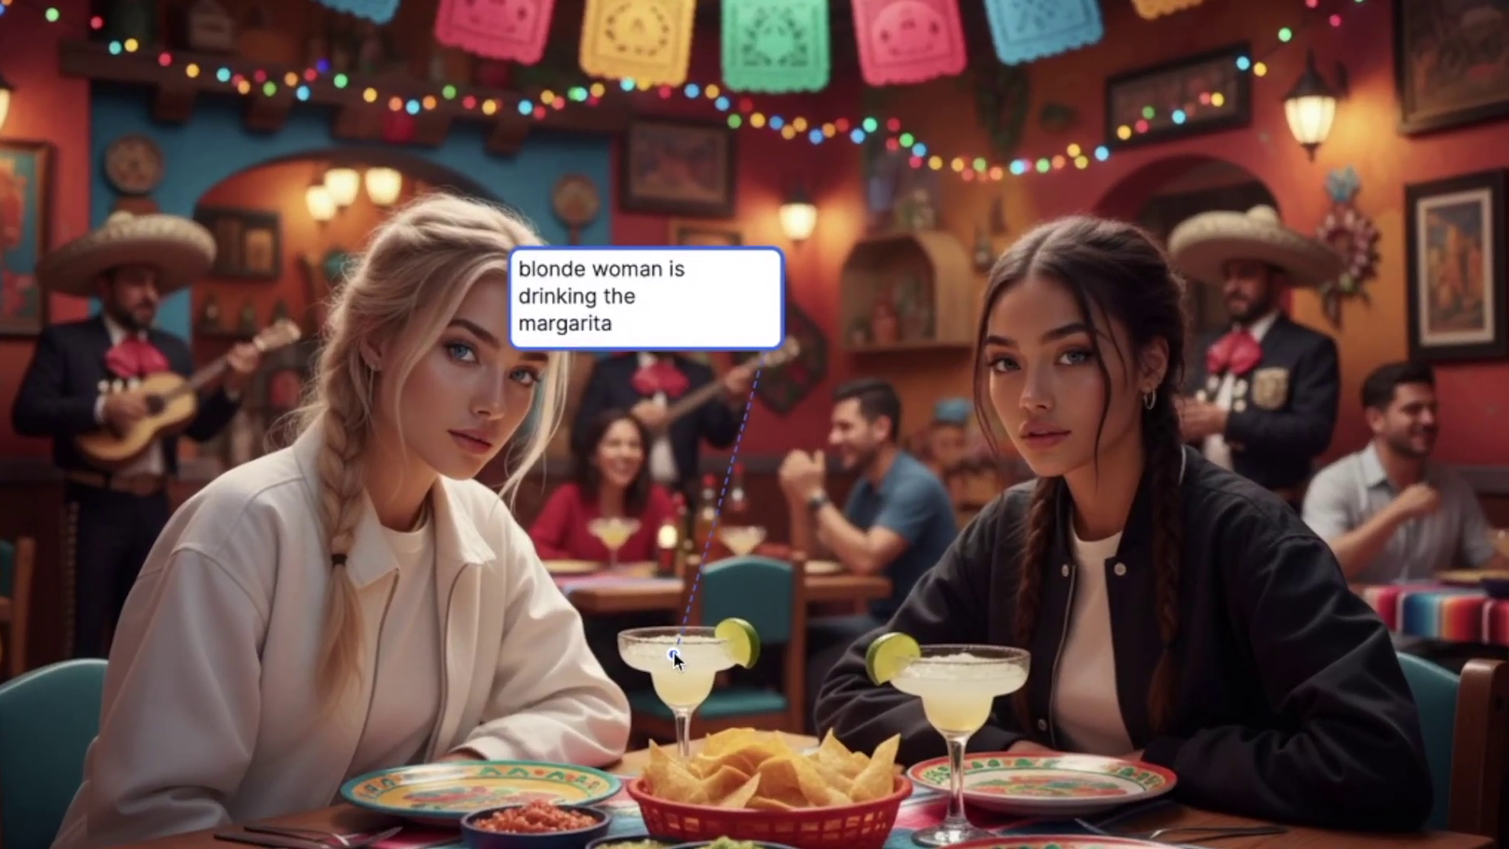
mouse_move(678, 654)
left_mouse_down()
mouse_move(523, 497)
mouse_move(563, 596)
left_mouse_up()
left_click_drag(668, 476, 703, 629)
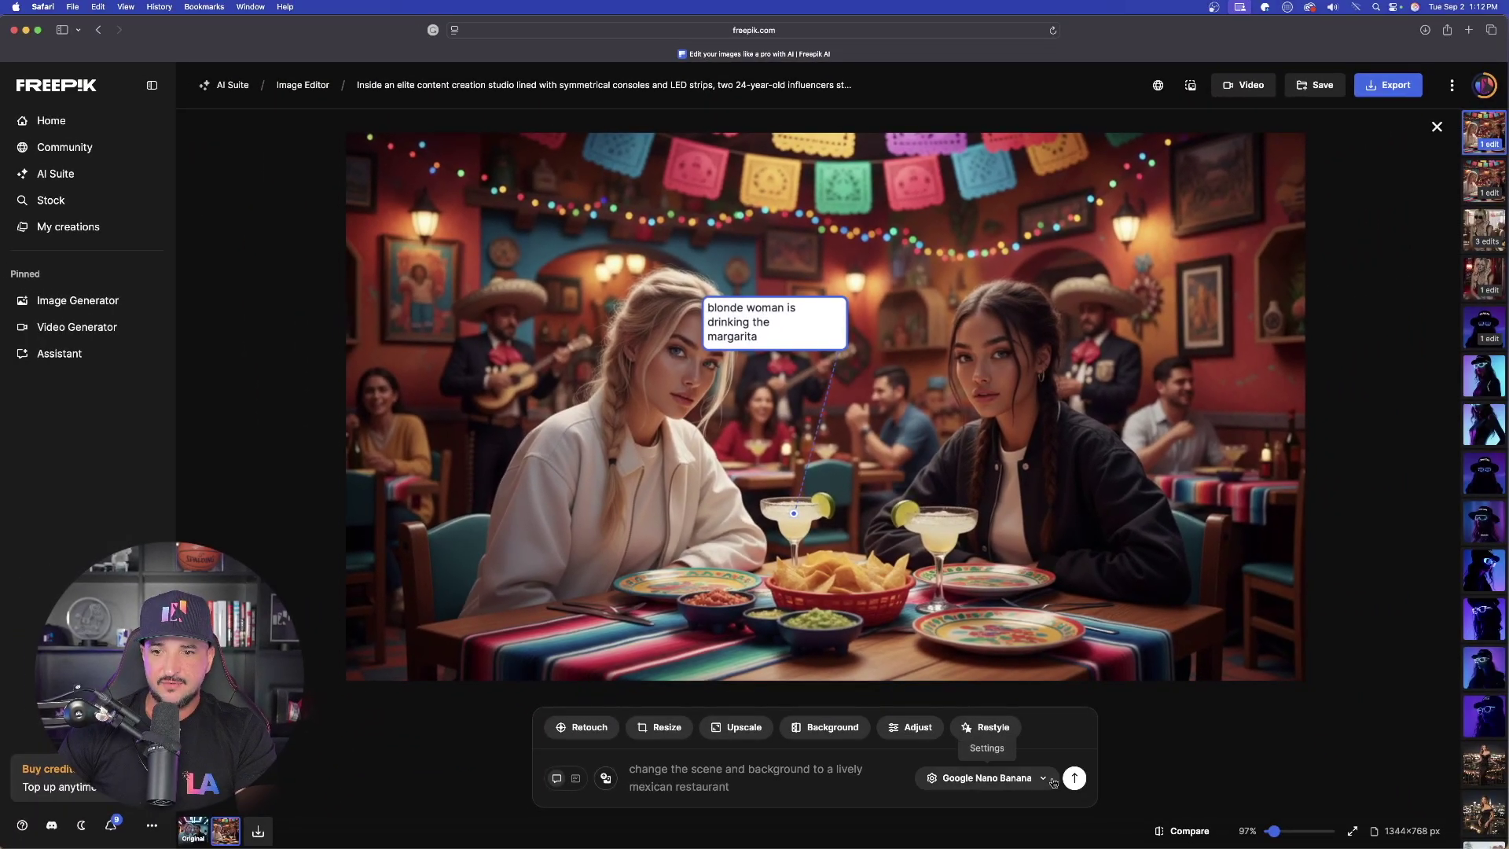
left_click(1073, 778)
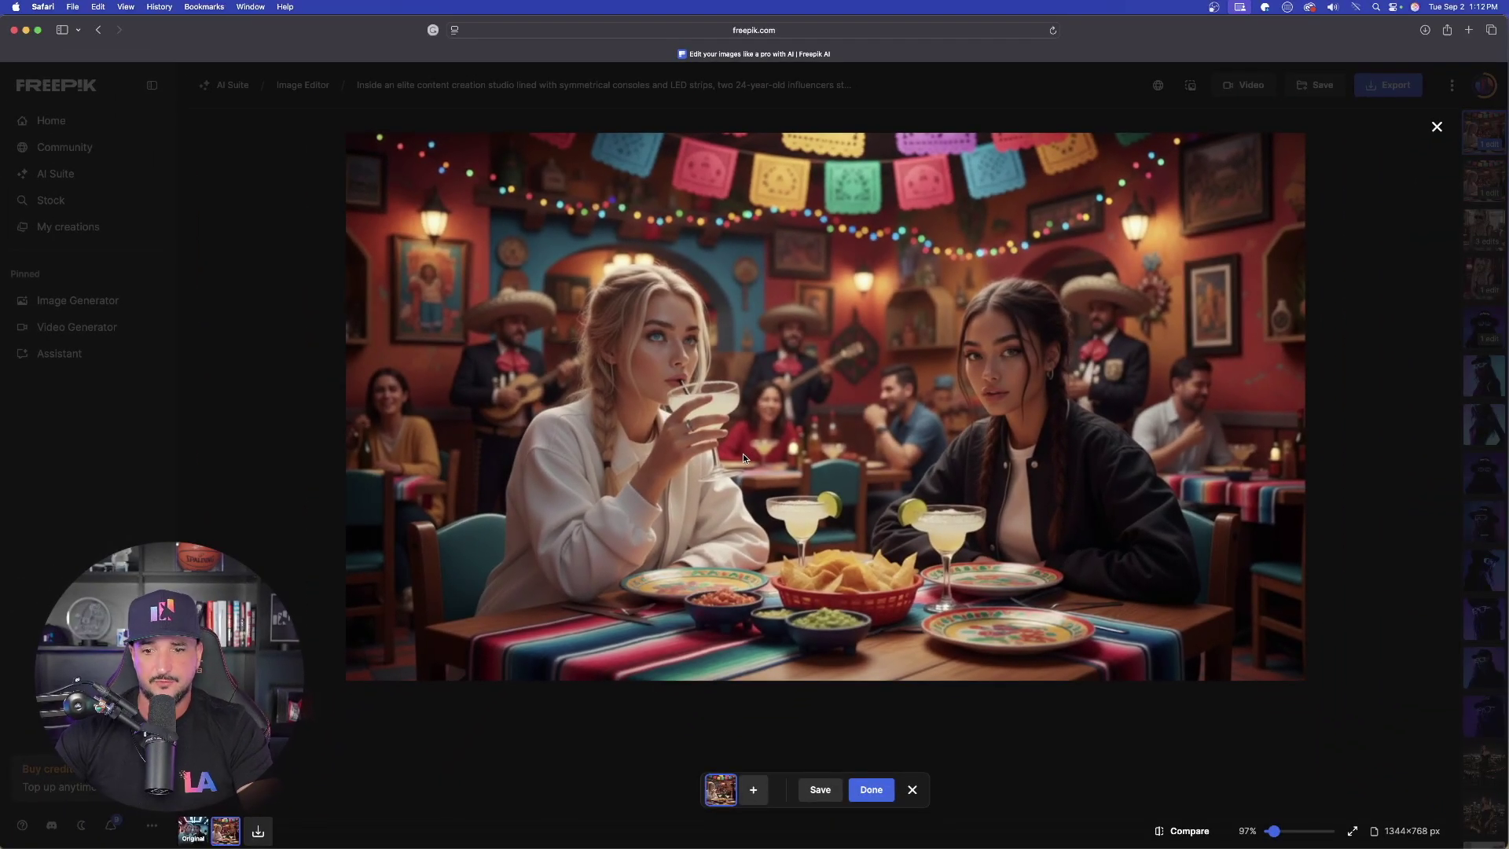
left_click(871, 789)
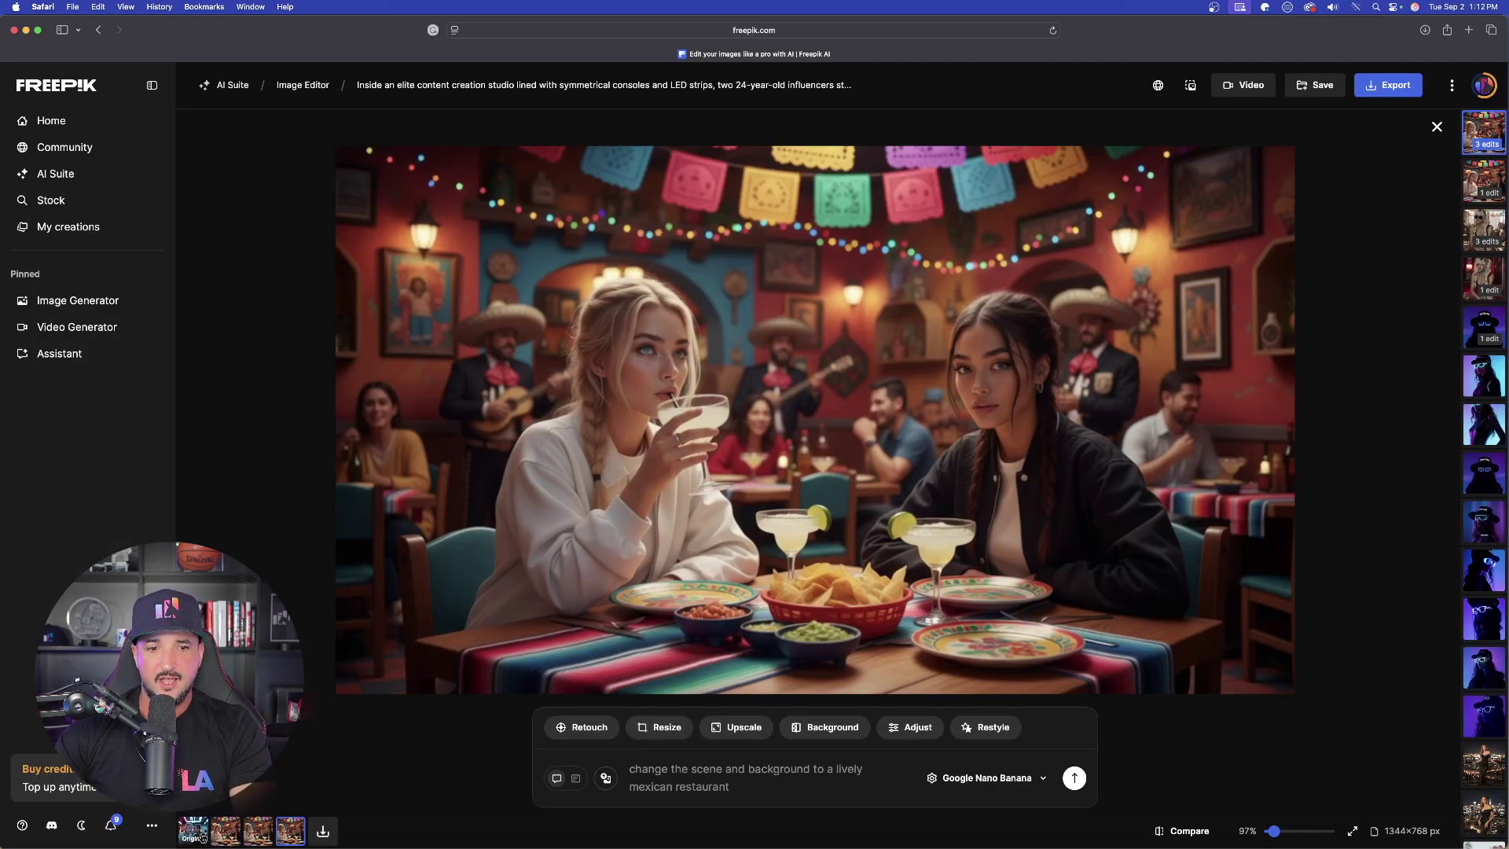
Step: Compare the original, Mexican restaurant and margarita versions, then restore the original studio image with an empty prompt
left_click(200, 834)
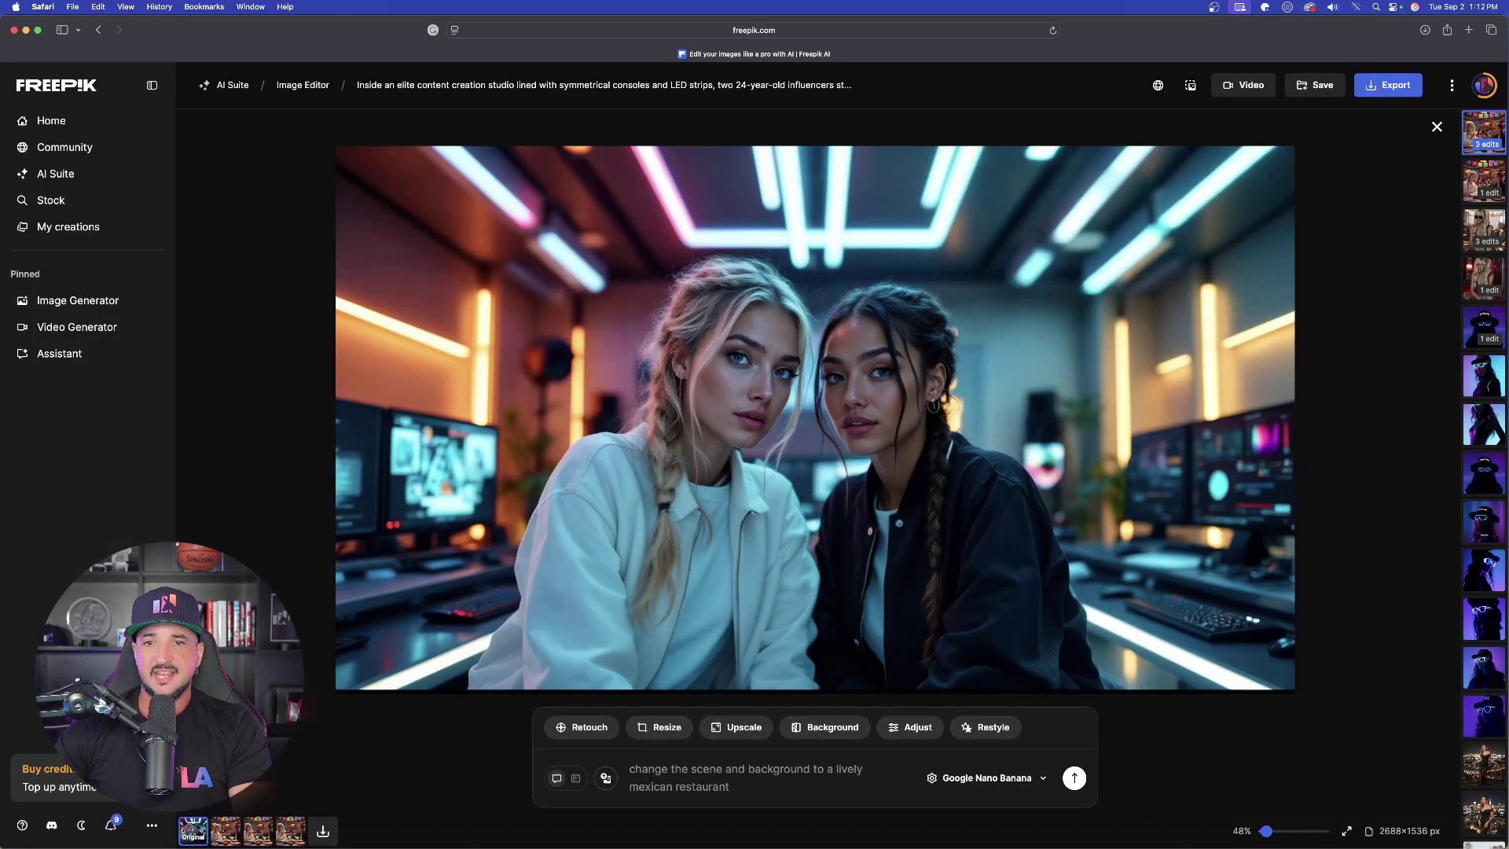
left_click(257, 831)
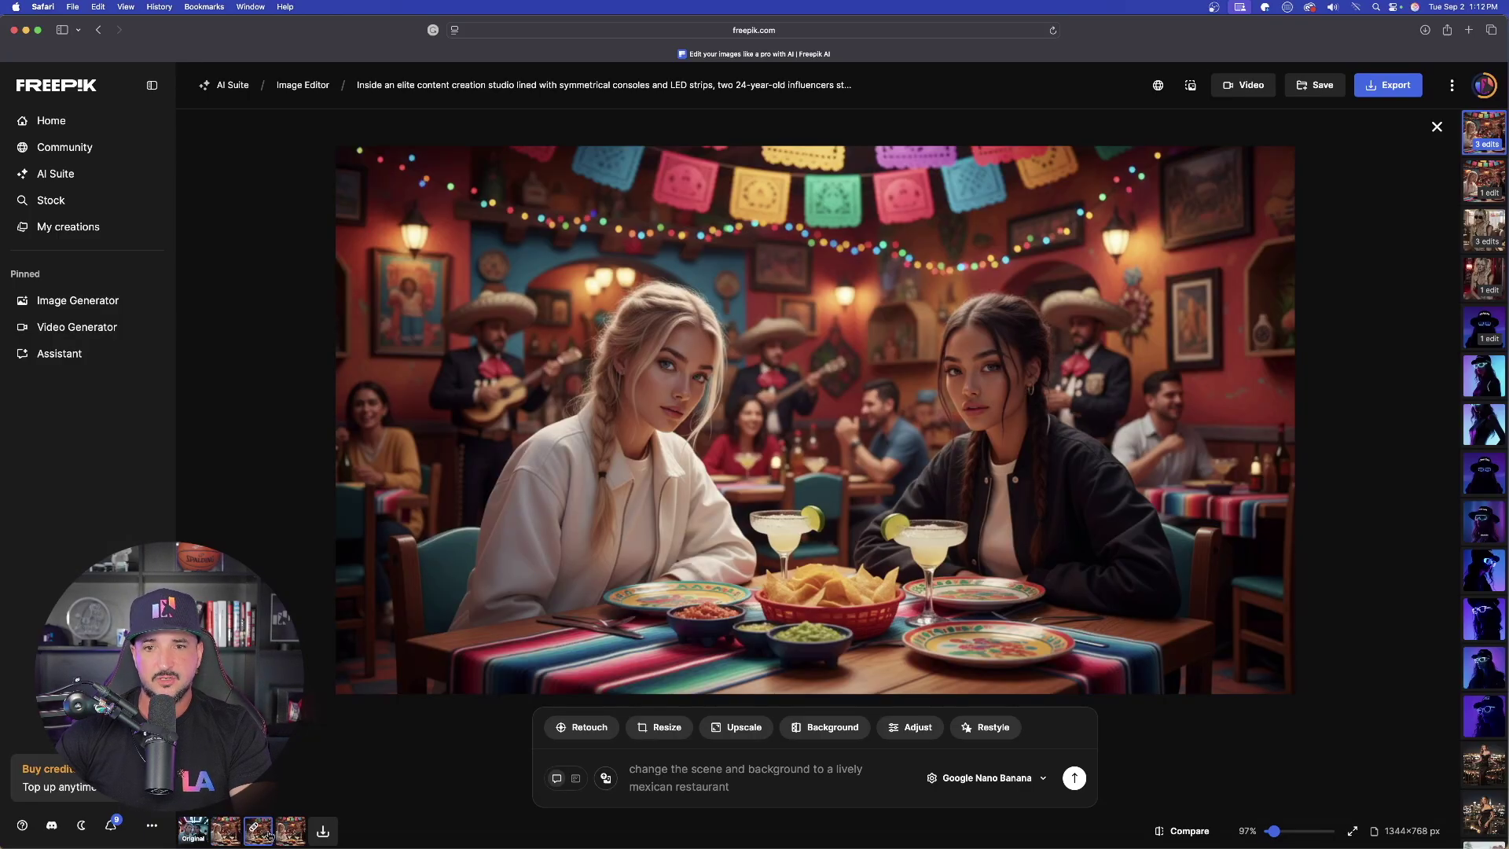
left_click(290, 830)
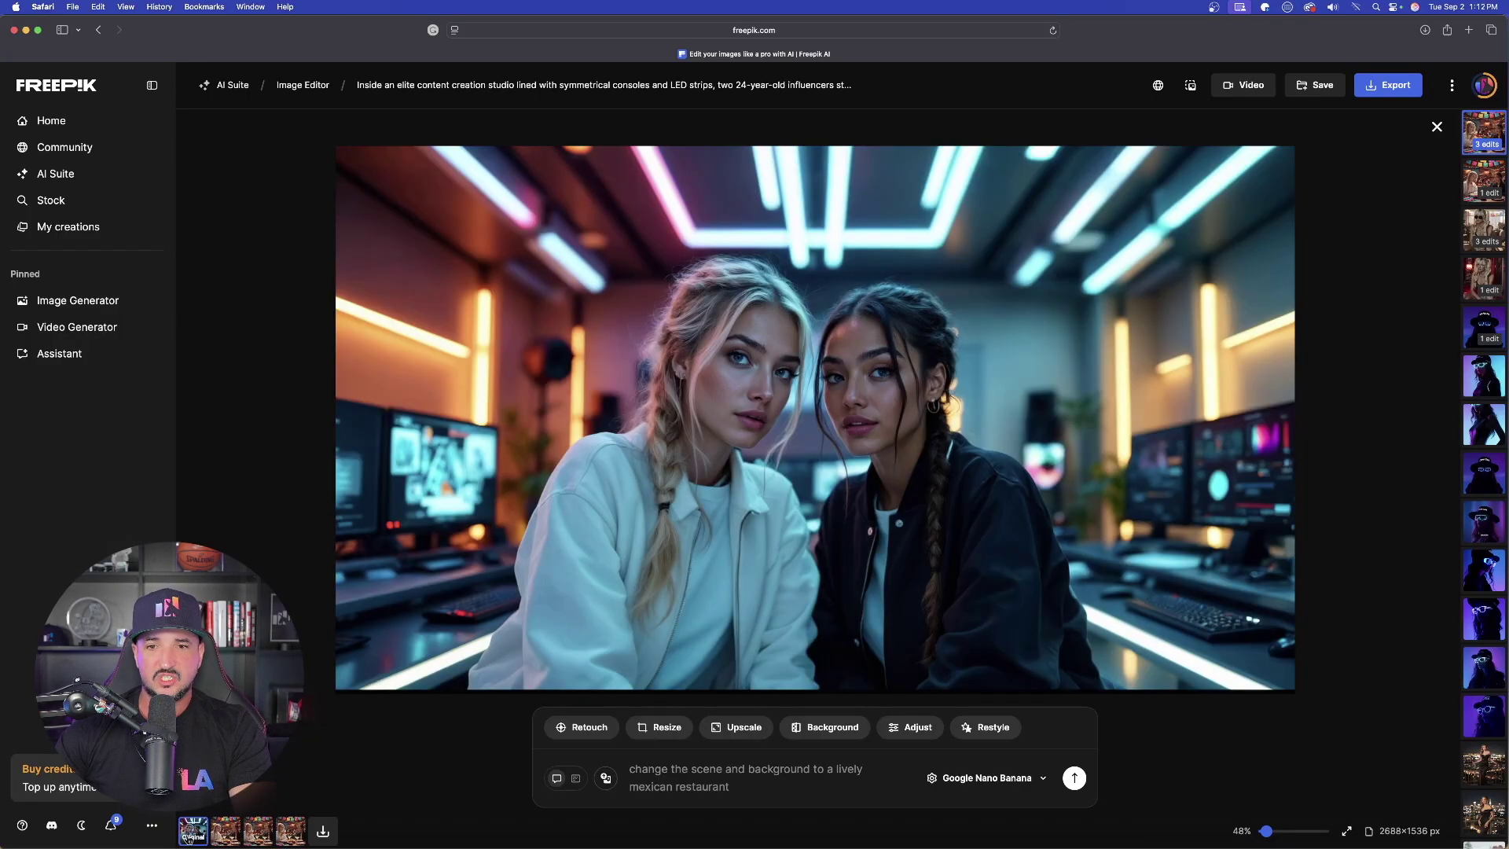
left_click(194, 834)
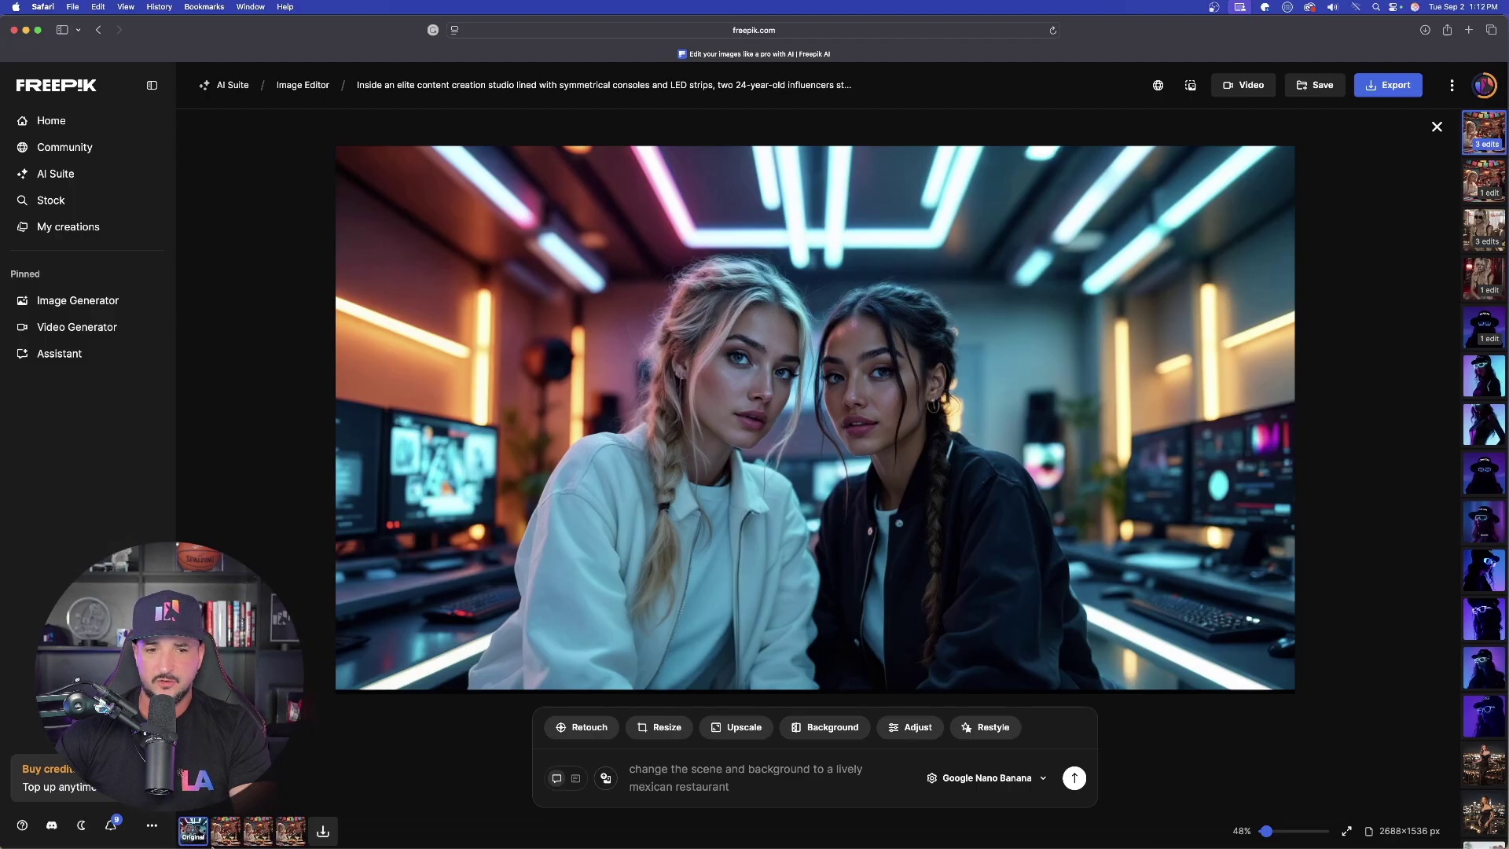
left_click(222, 837)
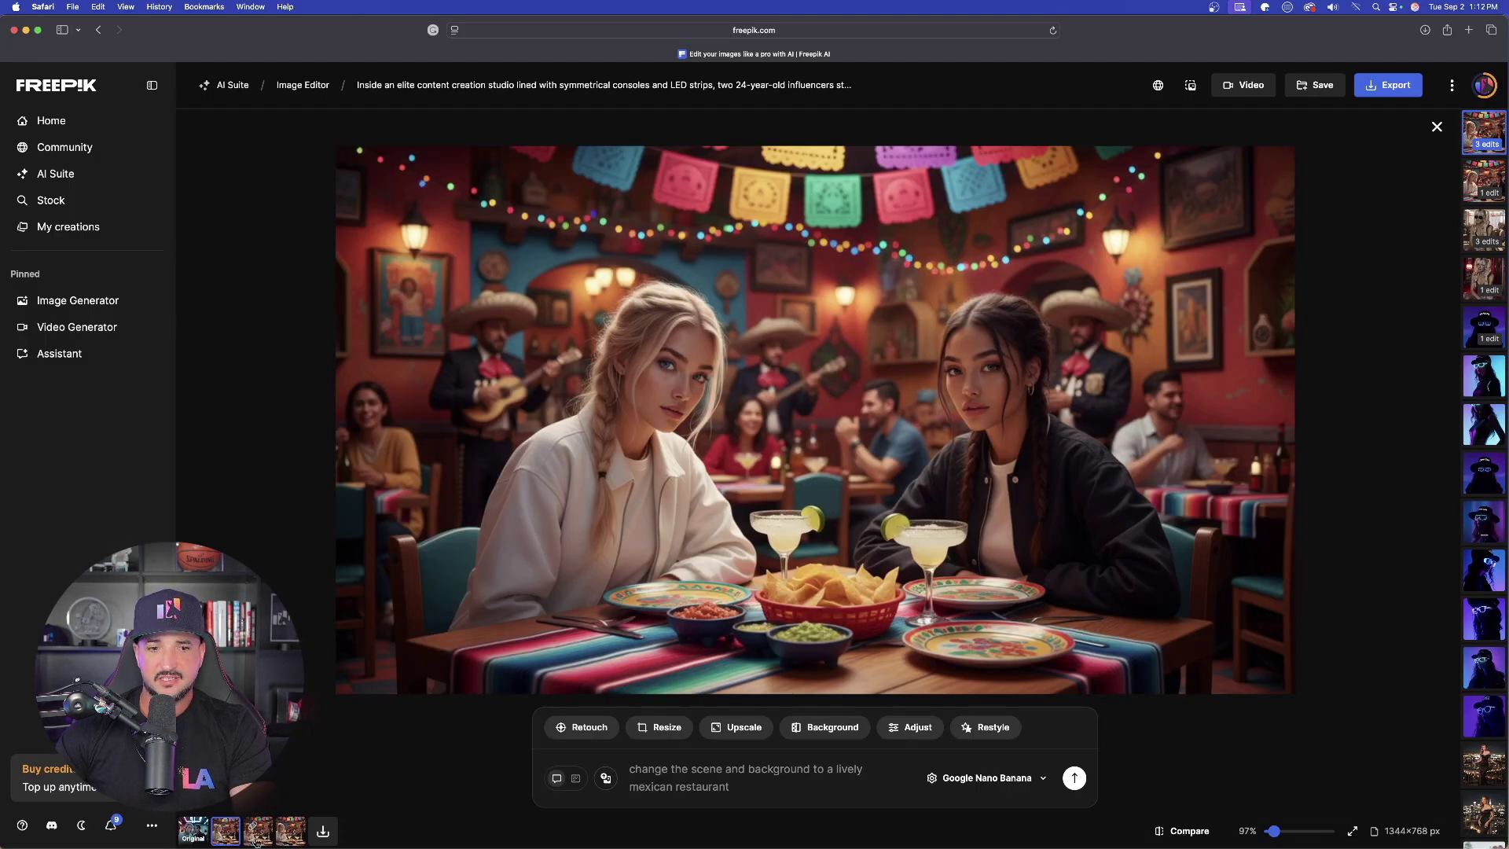
left_click(256, 837)
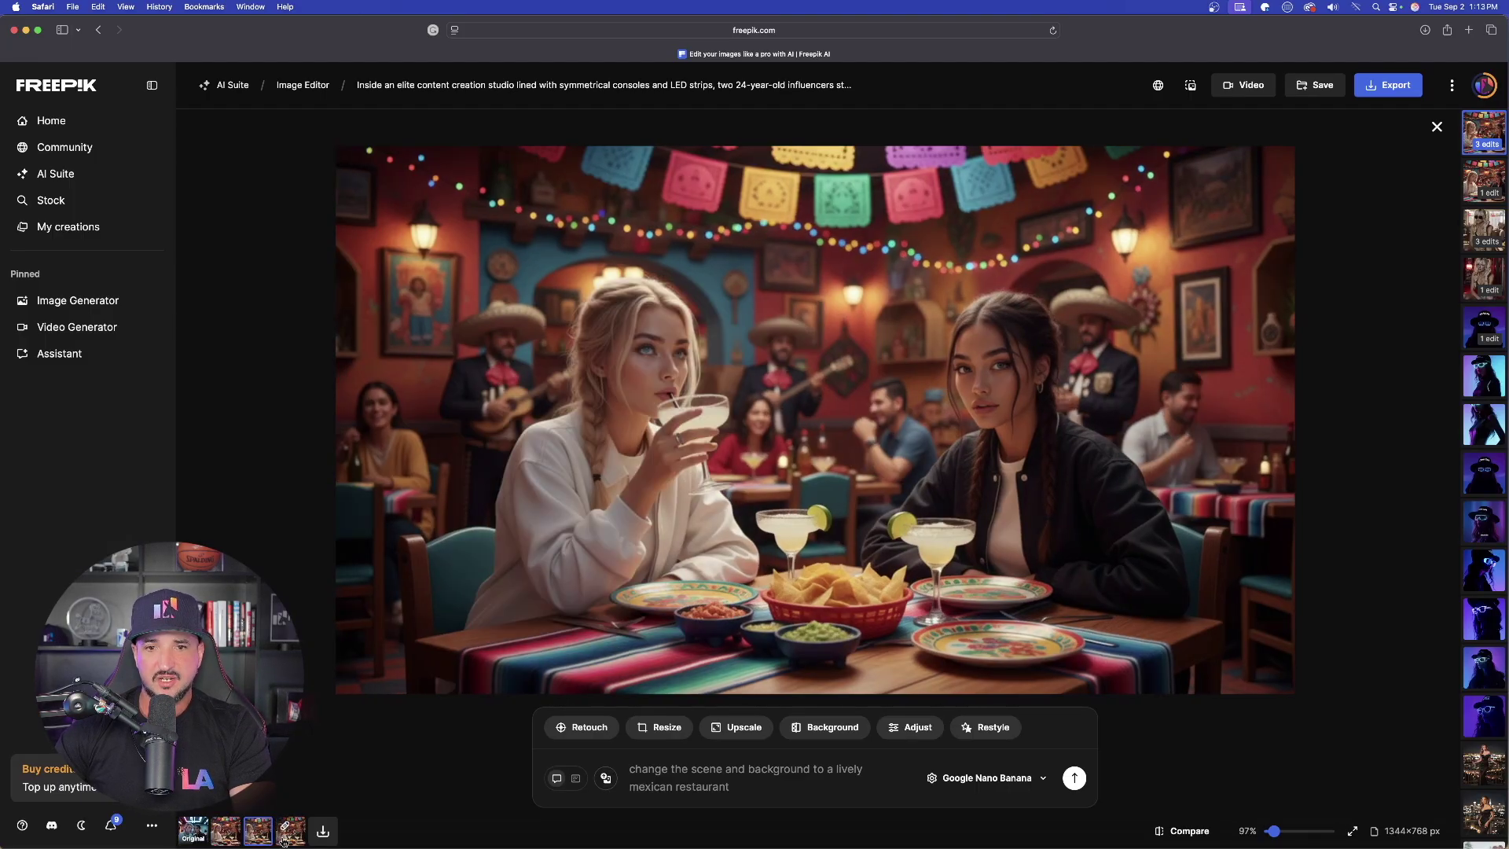
left_click(284, 838)
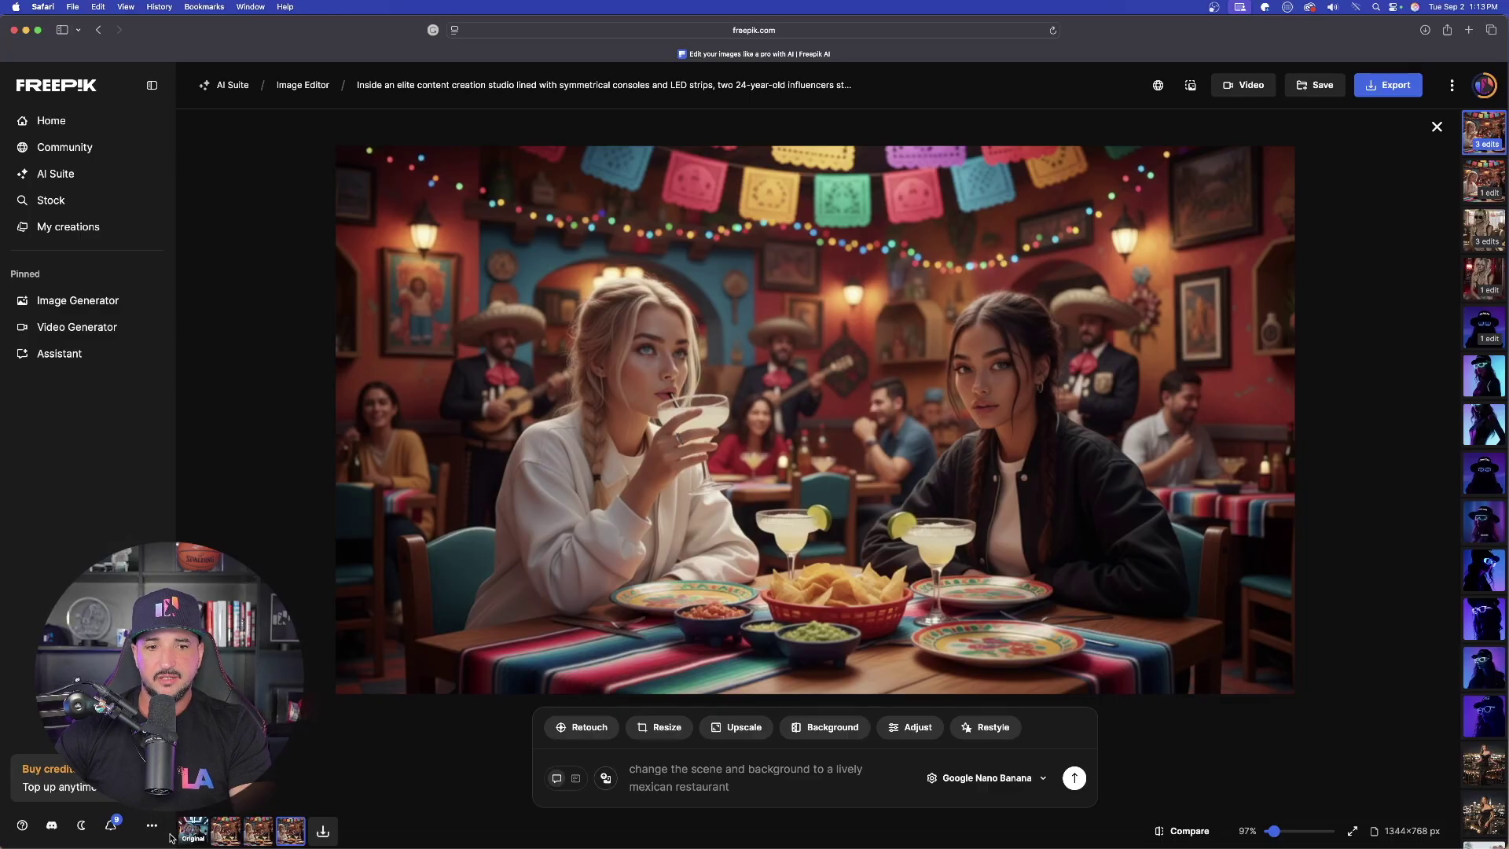
left_click(193, 836)
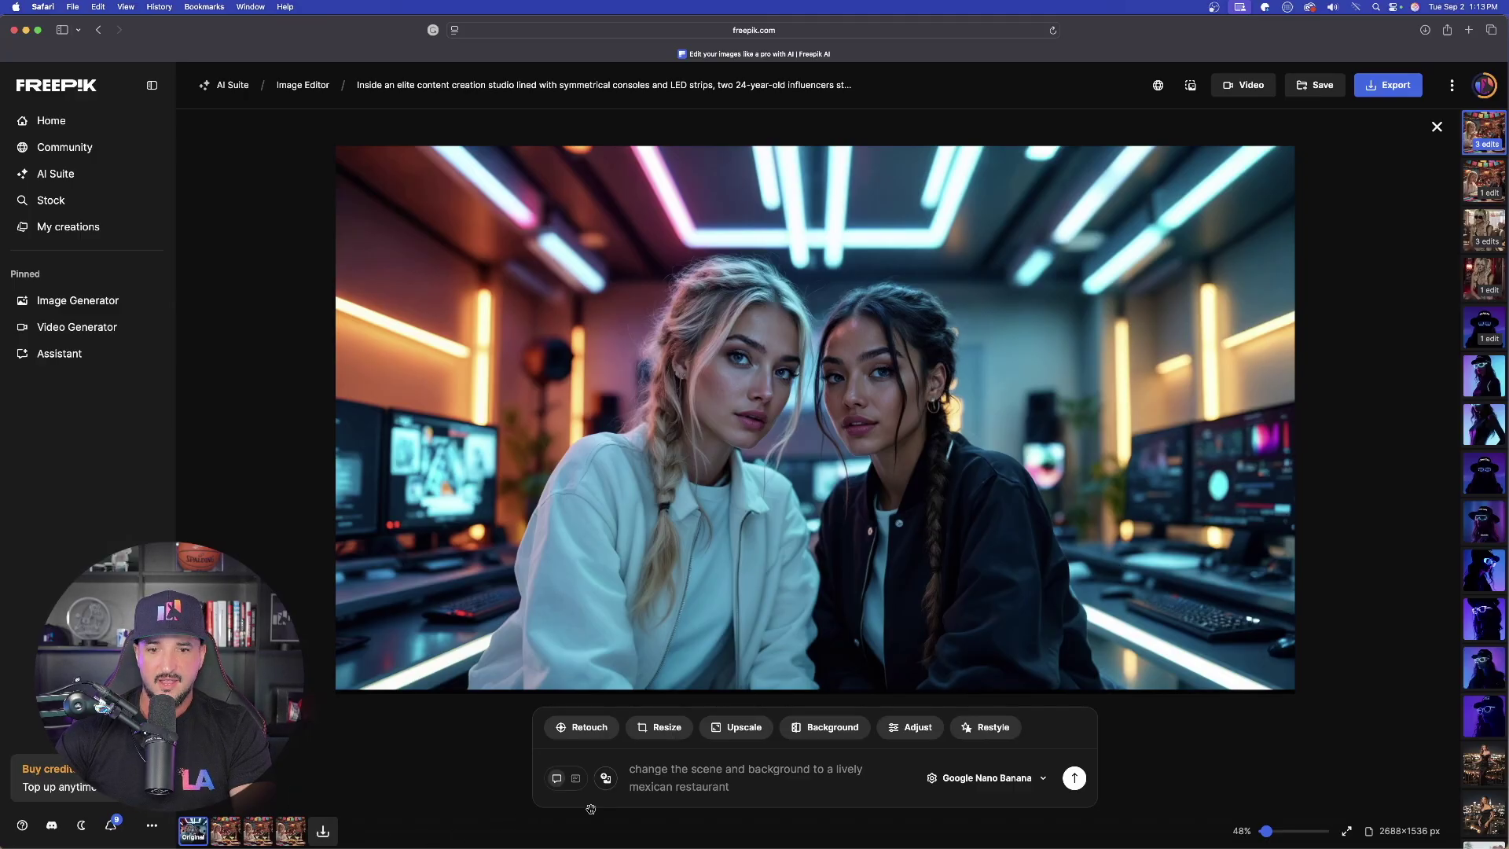
left_click(579, 781)
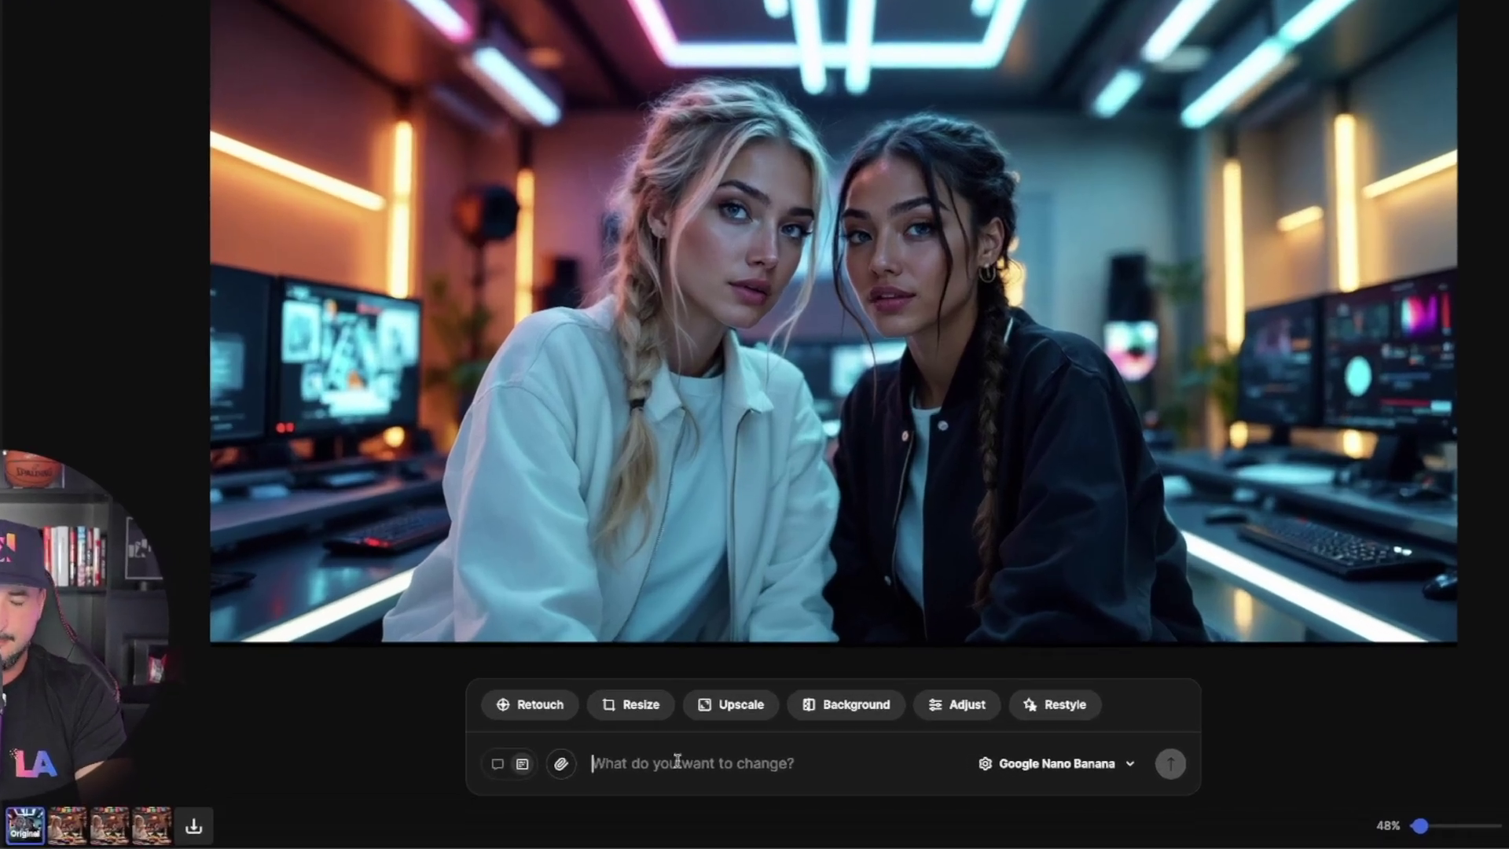
Step: Generate 'change the background and scene to a luxury ski resort with snowcapped mountains', then revisit the restaurant versions
type("change the background and scene to a luxury ski resort with snowcapped mountains")
left_click(907, 759)
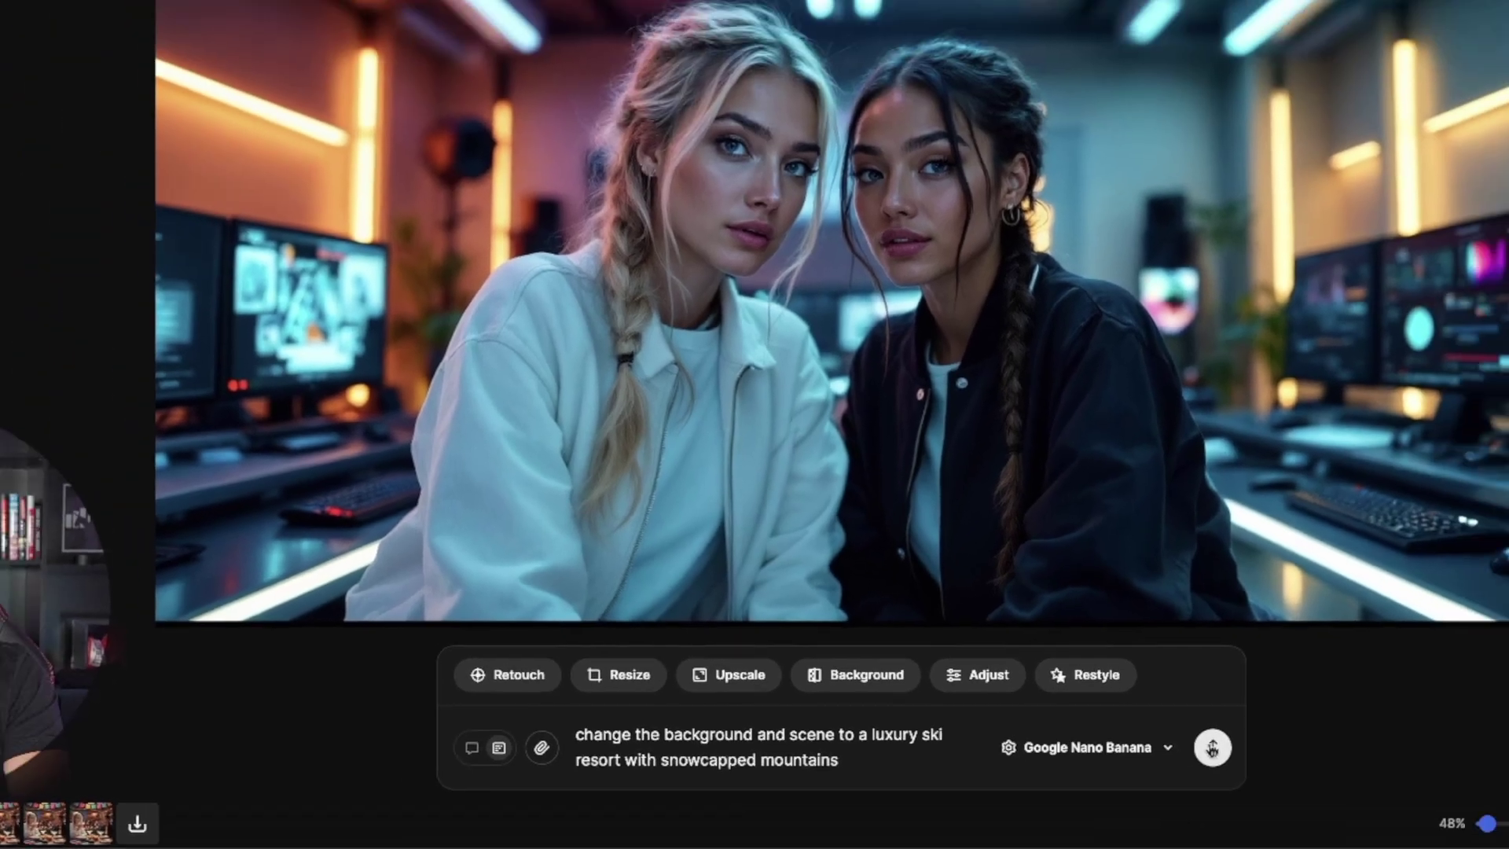
left_click(1213, 747)
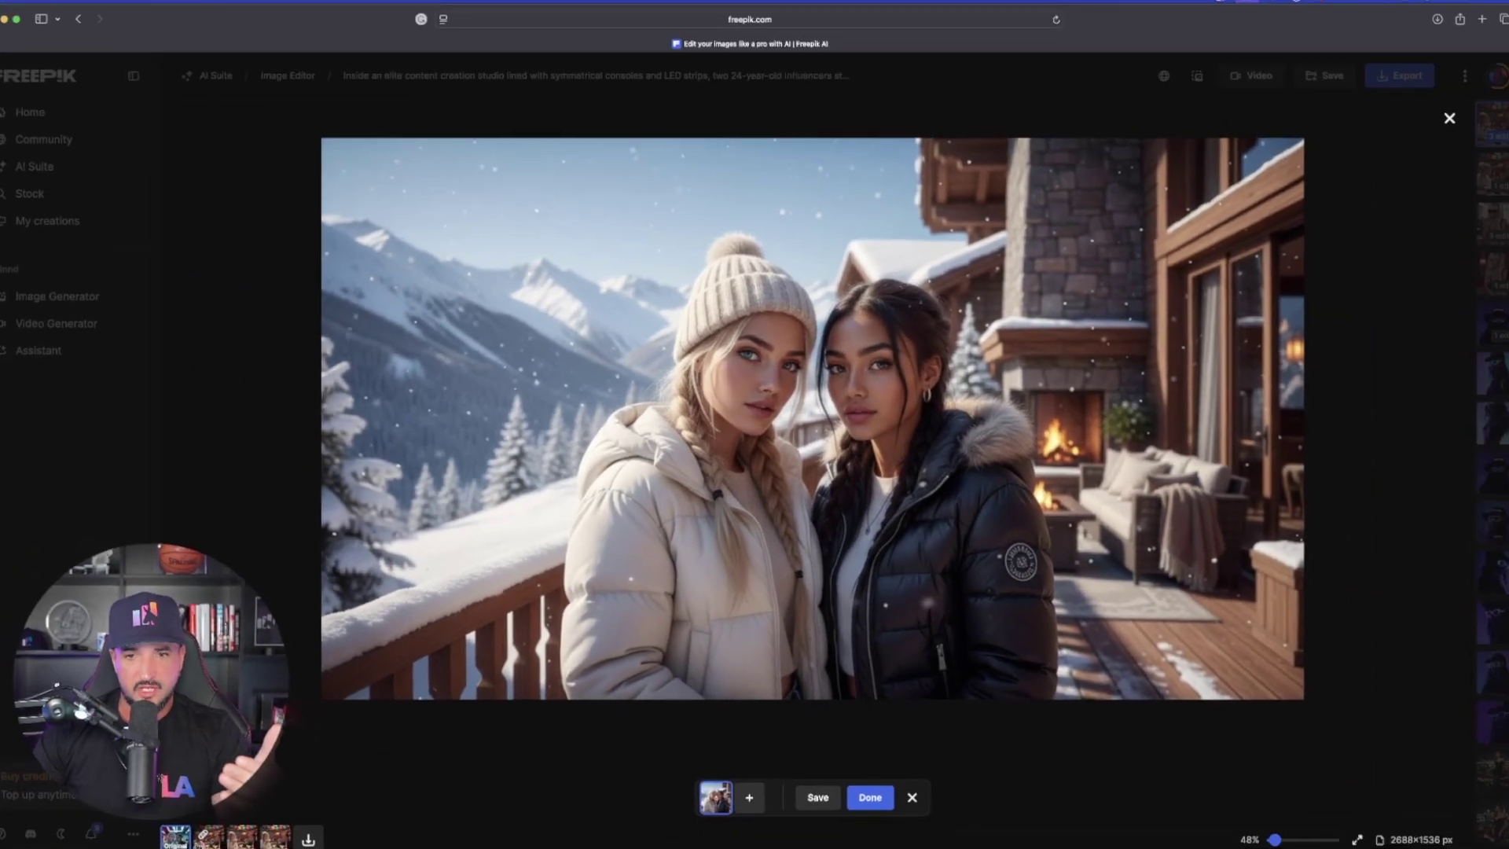
left_click(222, 833)
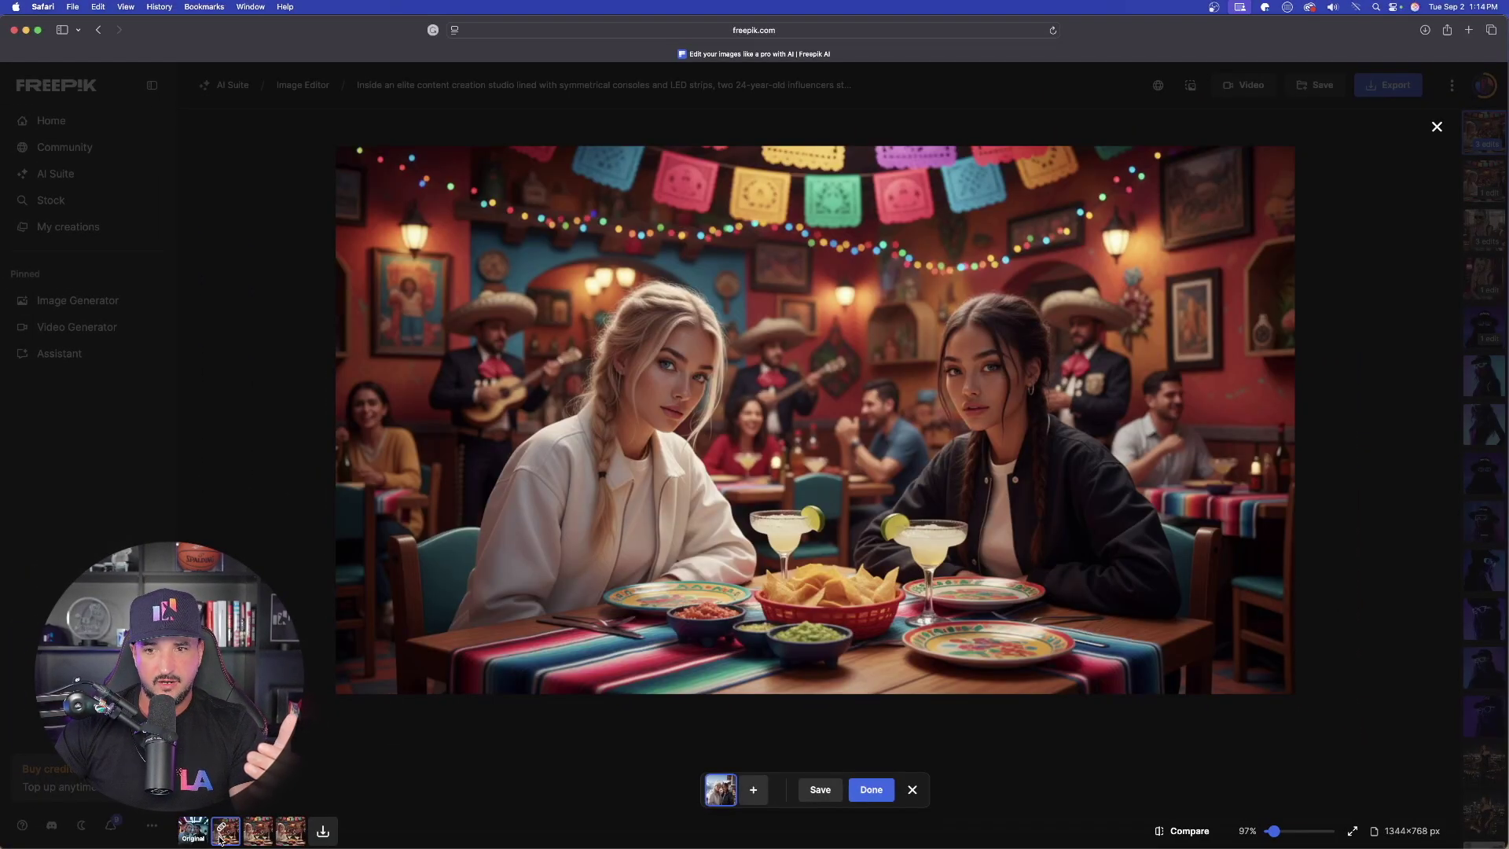
left_click(715, 786)
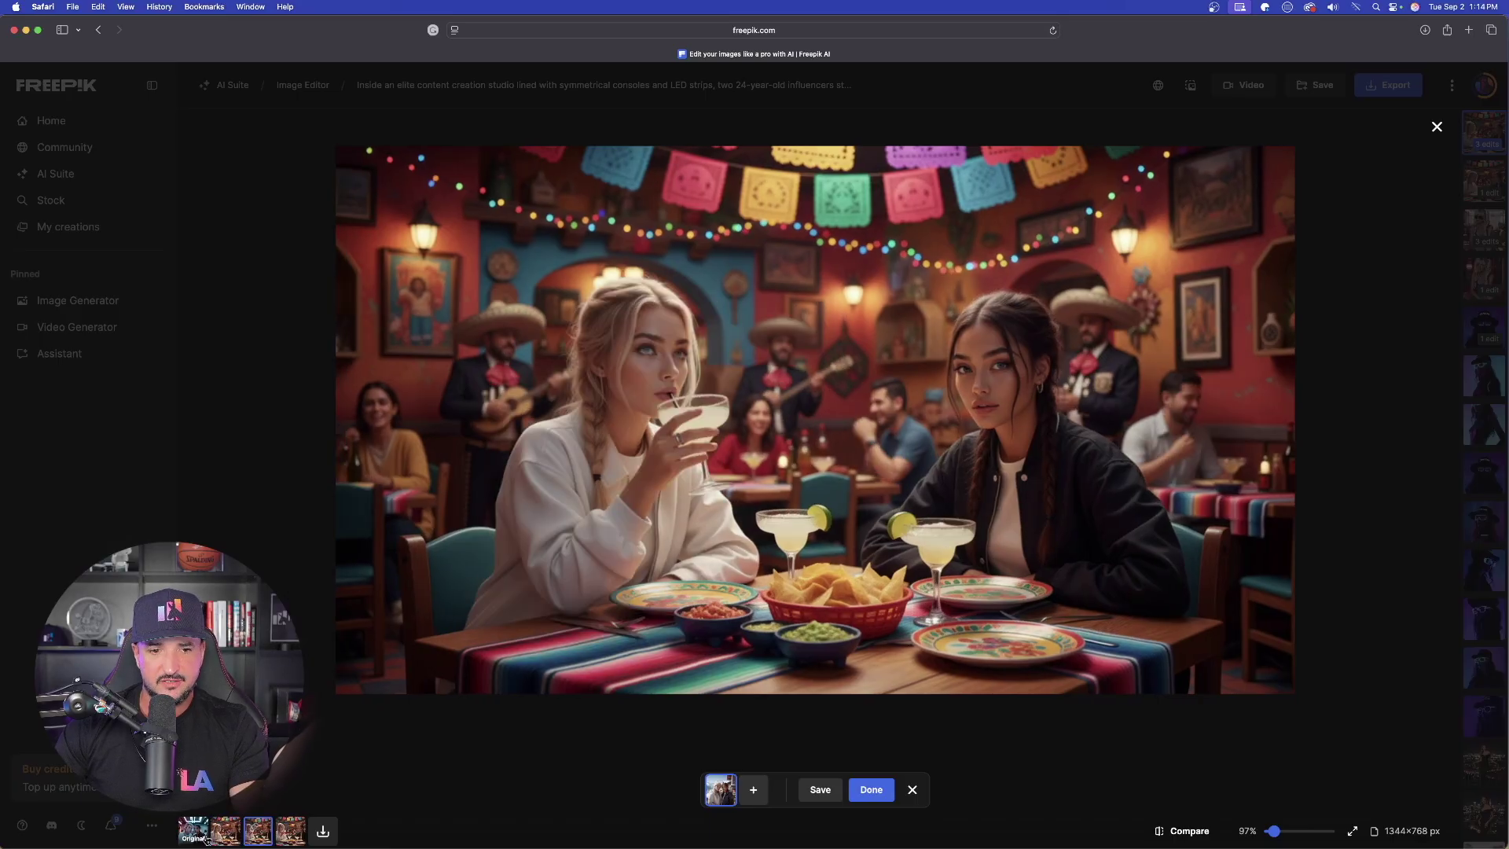